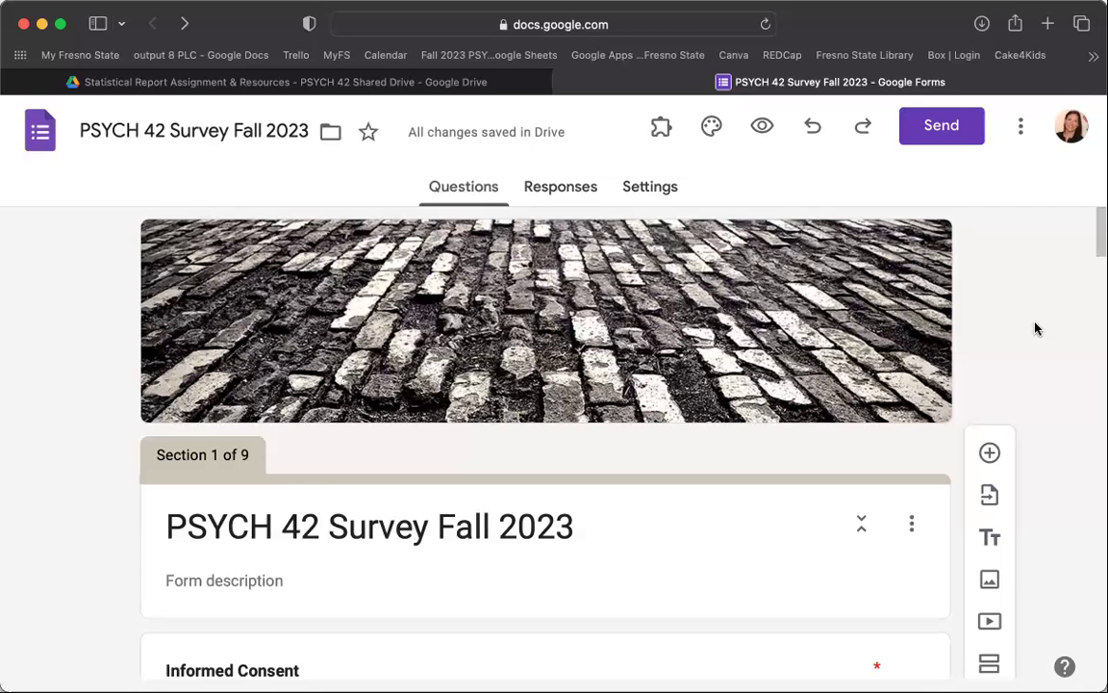
Scroll the PSYCH 42 survey editor down past Sections 1–5 to Section 6 Demographics.
{"action": "scroll", "coordinate": [1018, 277], "scroll_direction": "down", "scroll_amount": 10}
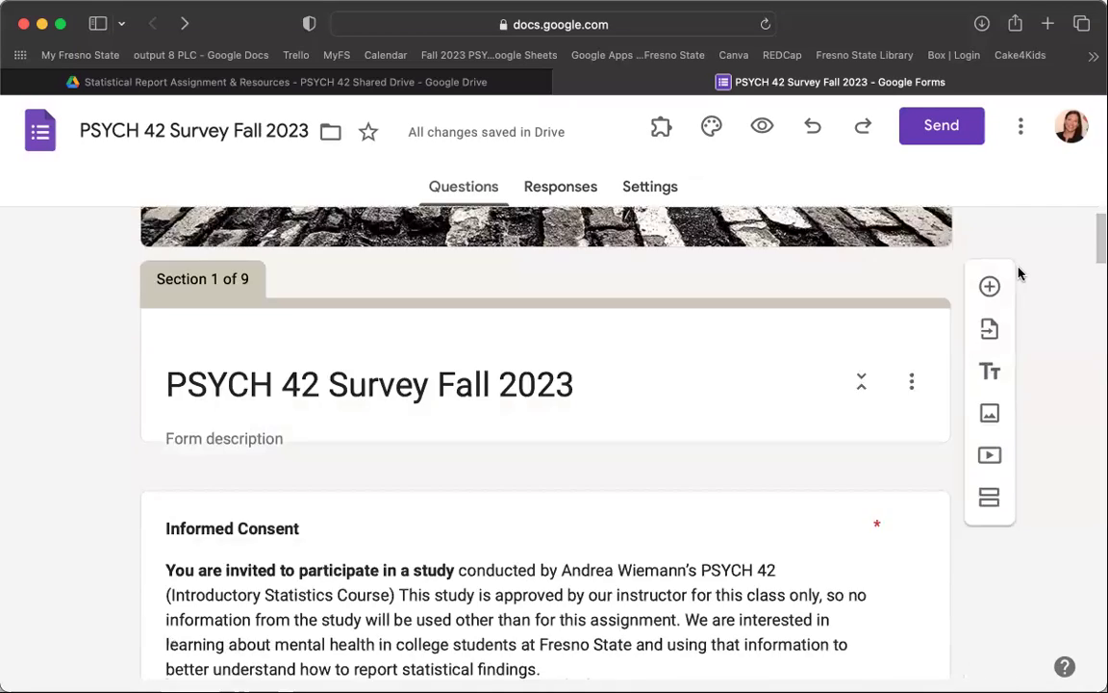
{"action": "scroll", "coordinate": [1019, 274], "scroll_direction": "down", "scroll_amount": 8}
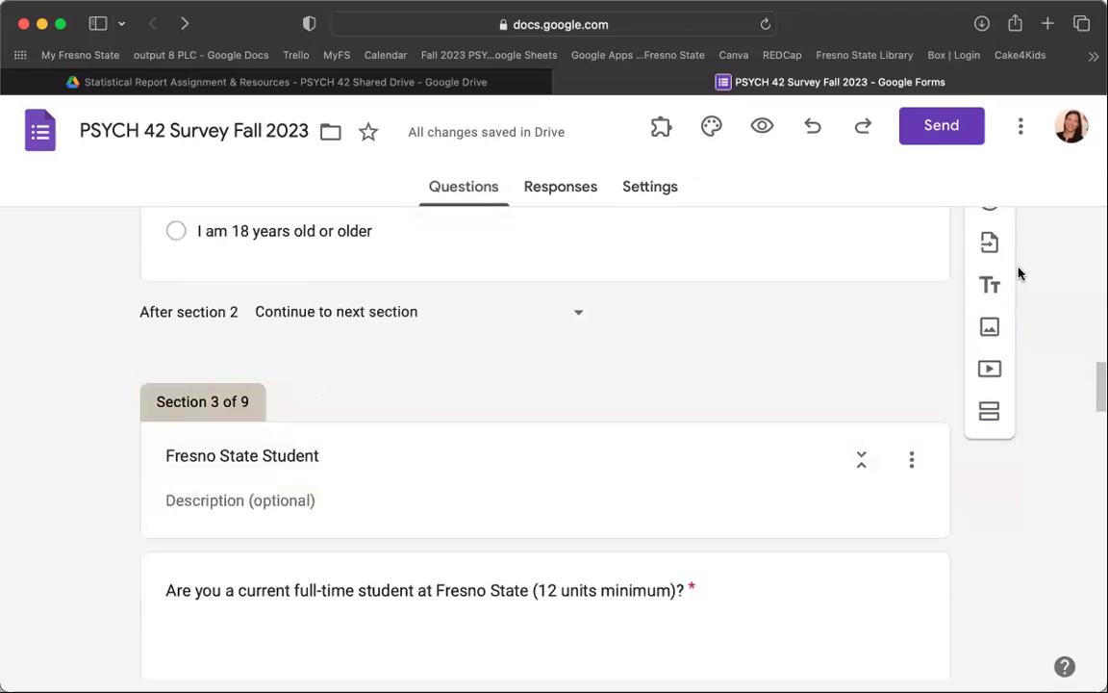
{"action": "scroll", "coordinate": [1019, 274], "scroll_direction": "down", "scroll_amount": 10}
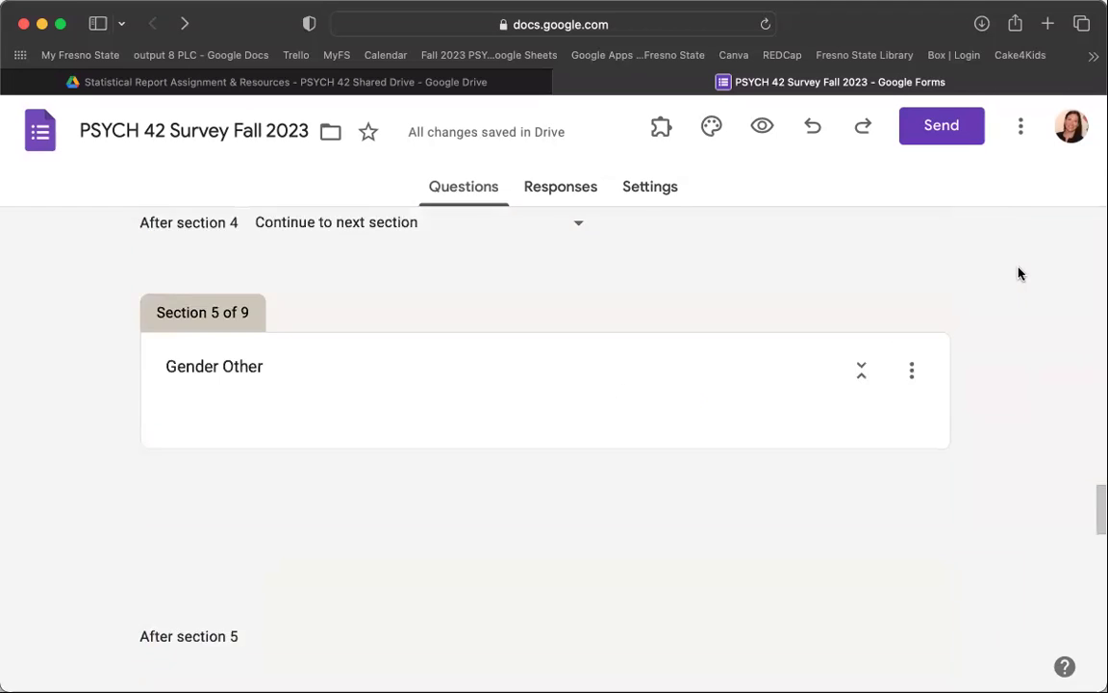
{"action": "scroll", "coordinate": [1018, 274], "scroll_direction": "down", "scroll_amount": 6}
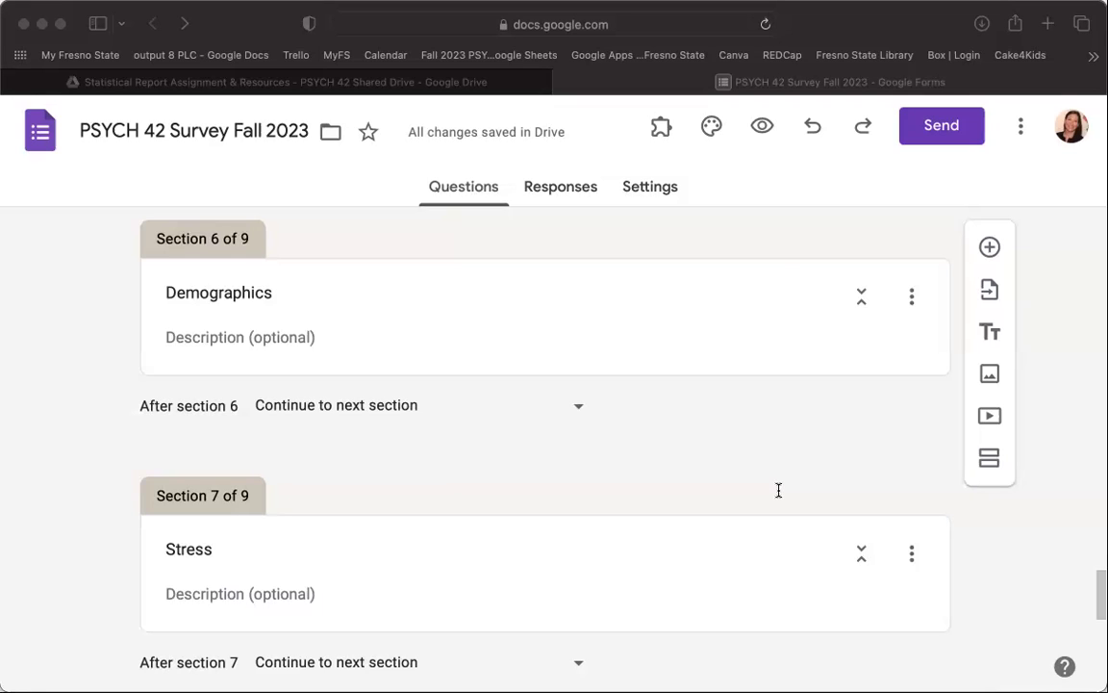
{"action": "left_click", "coordinate": [64, 322]}
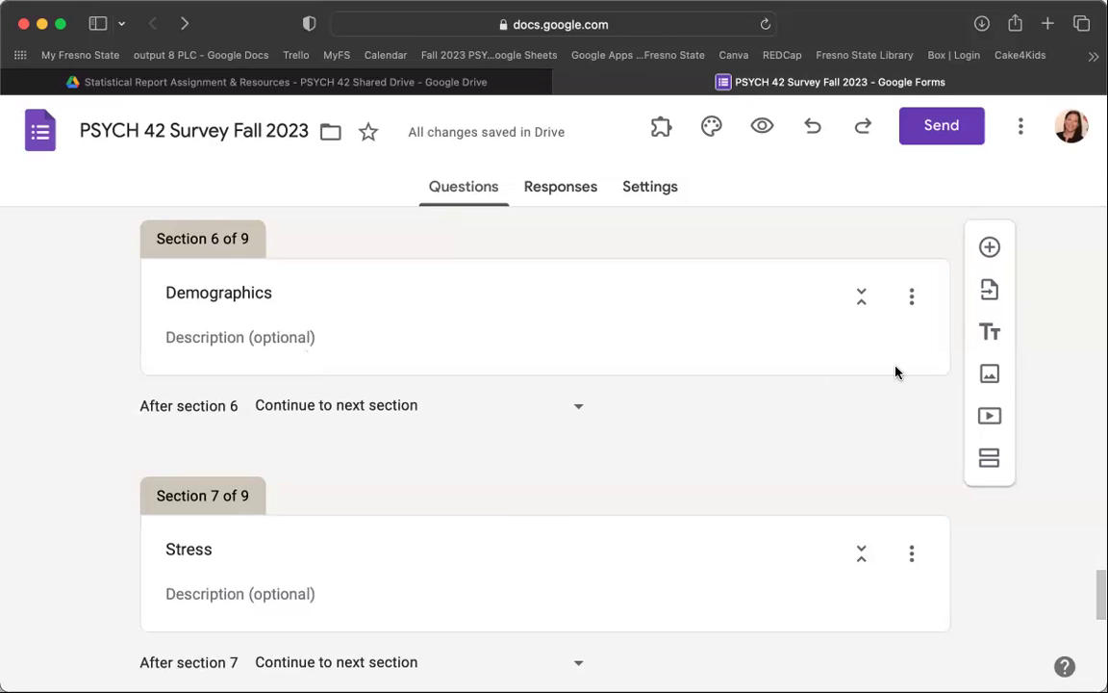
Add a short-answer question 'What is your current cumulative Grade Point Average (GPA)?'.
{"action": "scroll", "coordinate": [911, 362], "scroll_direction": "down", "scroll_amount": 3}
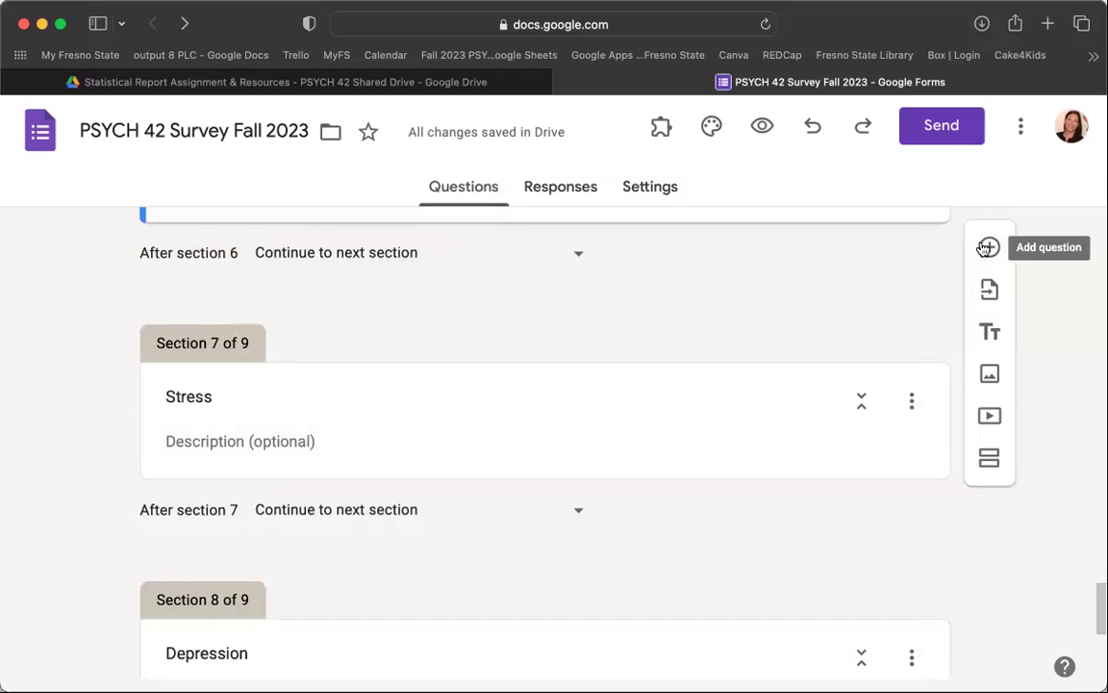
{"action": "left_click", "coordinate": [991, 248]}
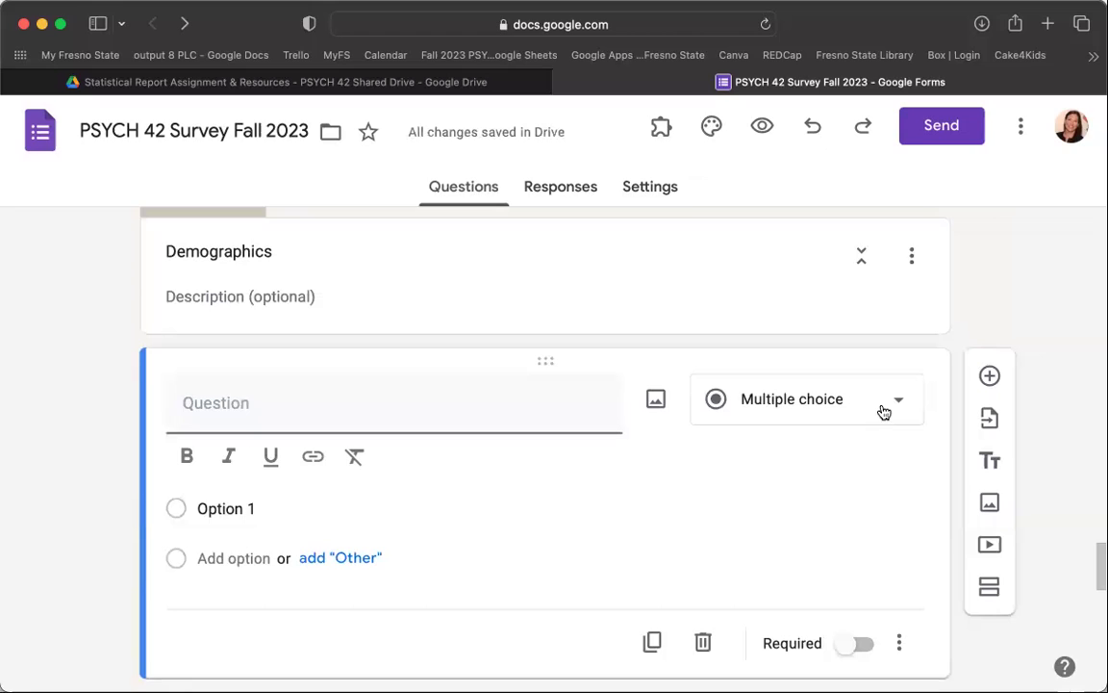
{"action": "left_click", "coordinate": [897, 409]}
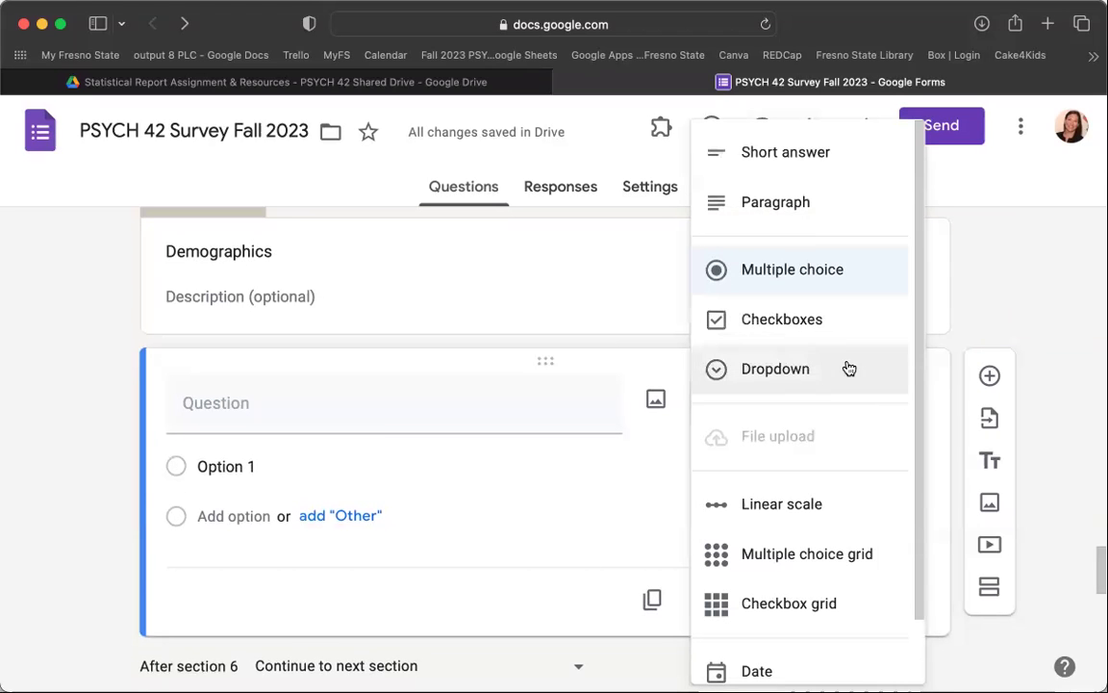
{"action": "left_click", "coordinate": [806, 154]}
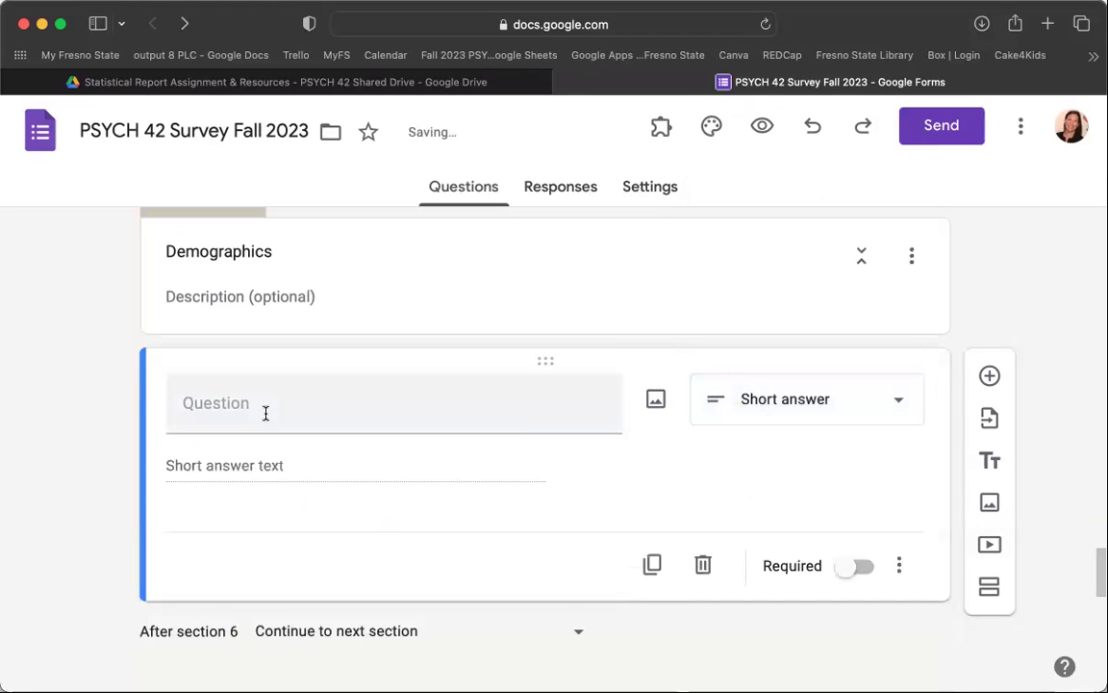
{"action": "left_click", "coordinate": [265, 412]}
{"action": "type", "text": "What is your current cumulative Grade Point Average (GPA)?"}
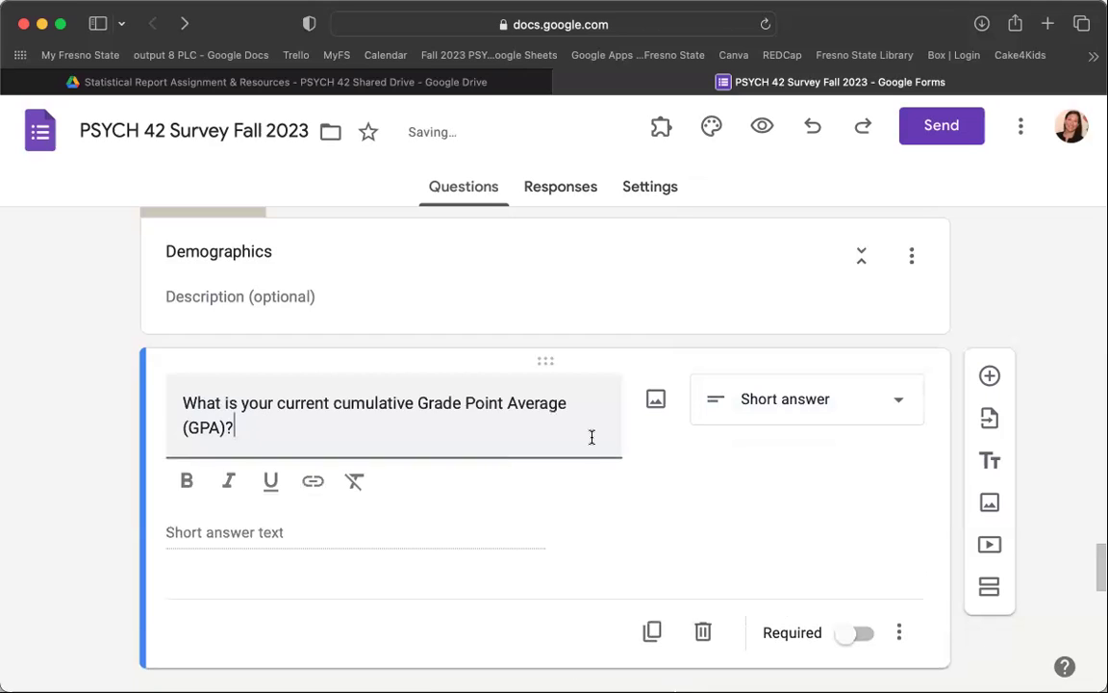
Turn on response validation for the GPA question.
{"action": "left_click", "coordinate": [736, 484]}
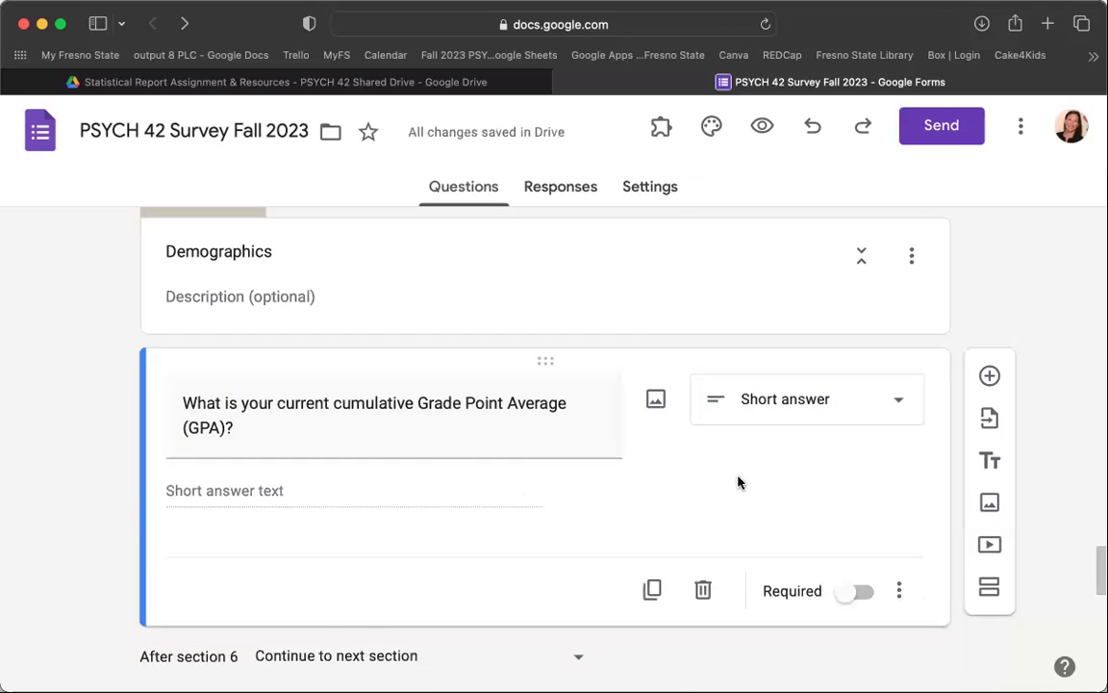
{"action": "left_click", "coordinate": [904, 591]}
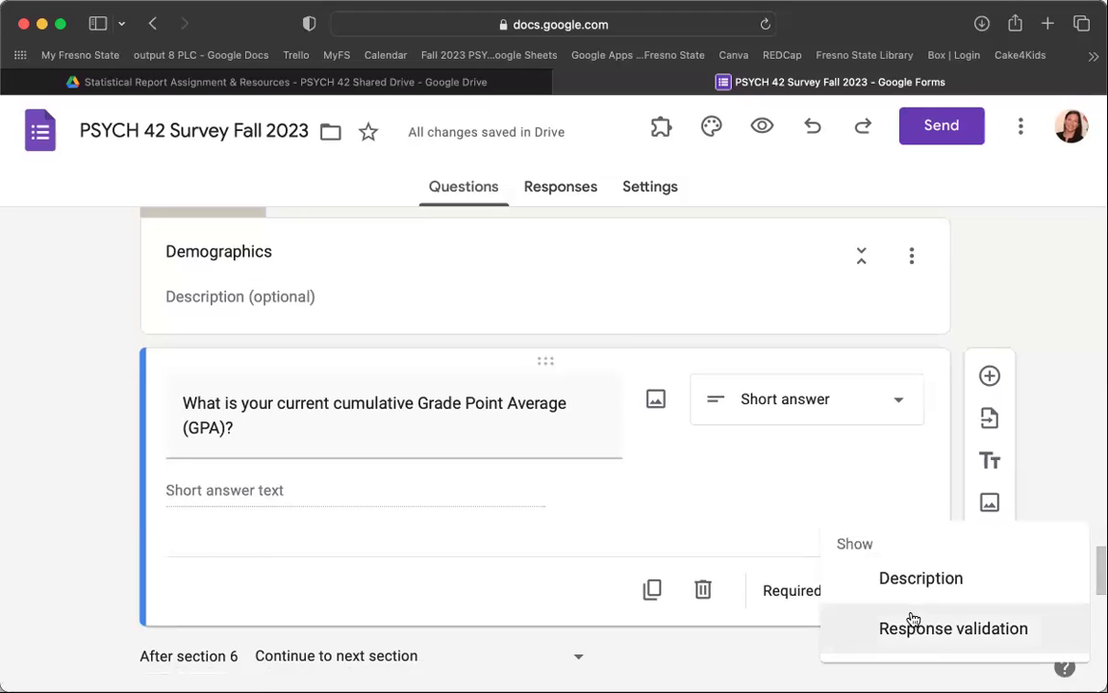
{"action": "left_click", "coordinate": [935, 480]}
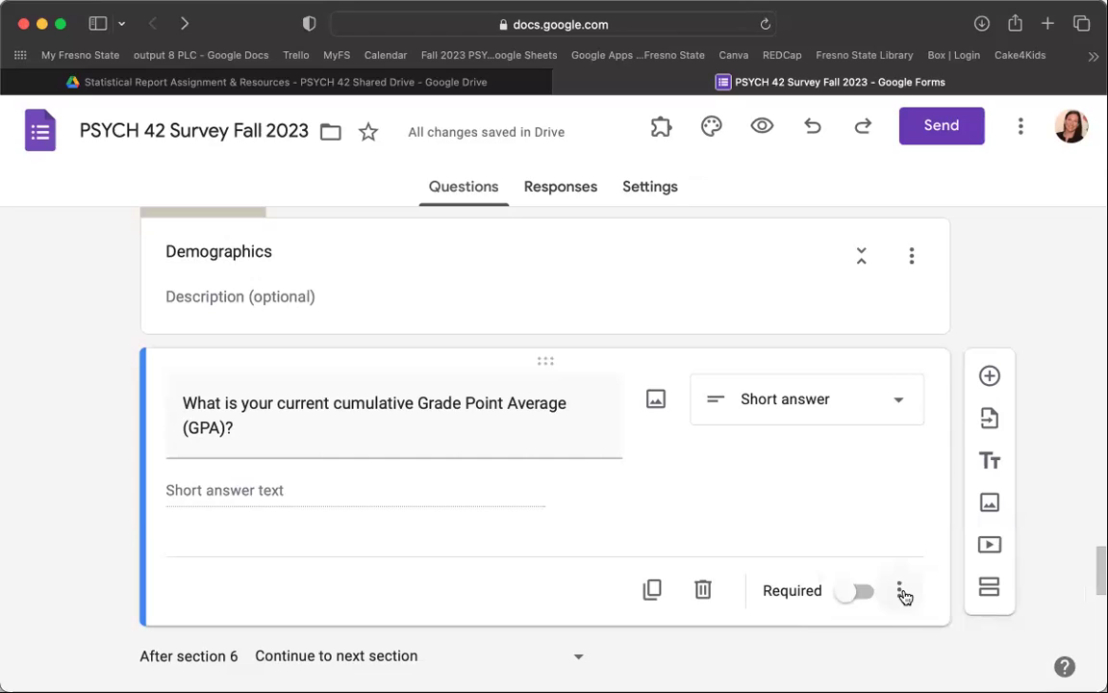
{"action": "left_click", "coordinate": [904, 592]}
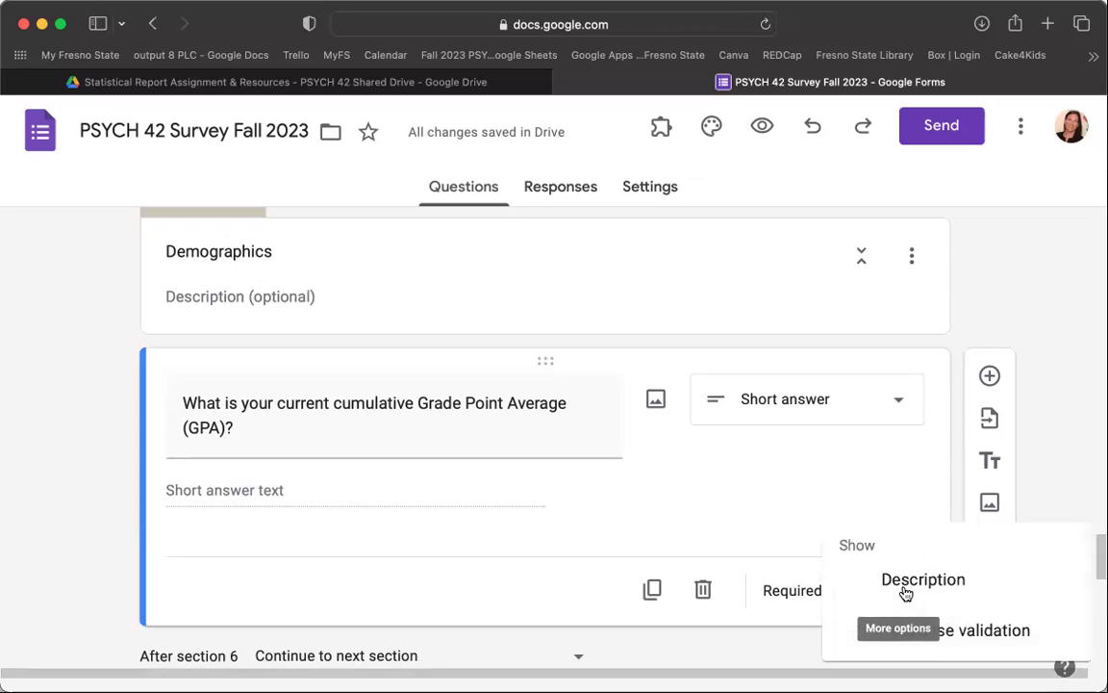
{"action": "left_click", "coordinate": [923, 633]}
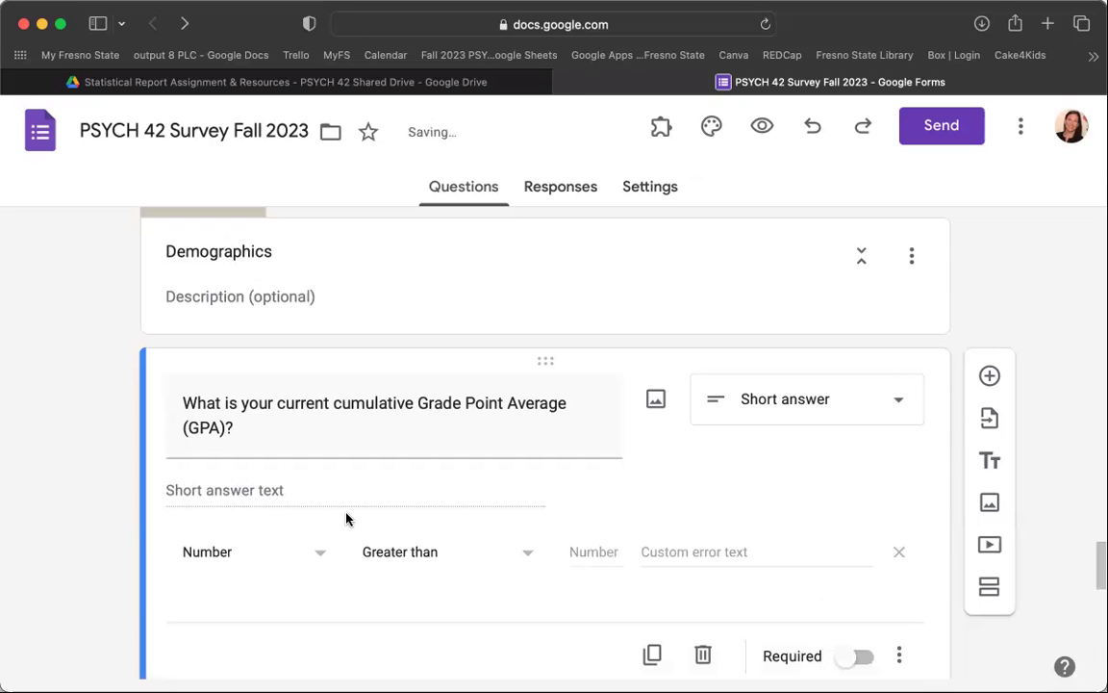
Set the GPA validation to Number, Between 0 and 5.
{"action": "left_click", "coordinate": [528, 556]}
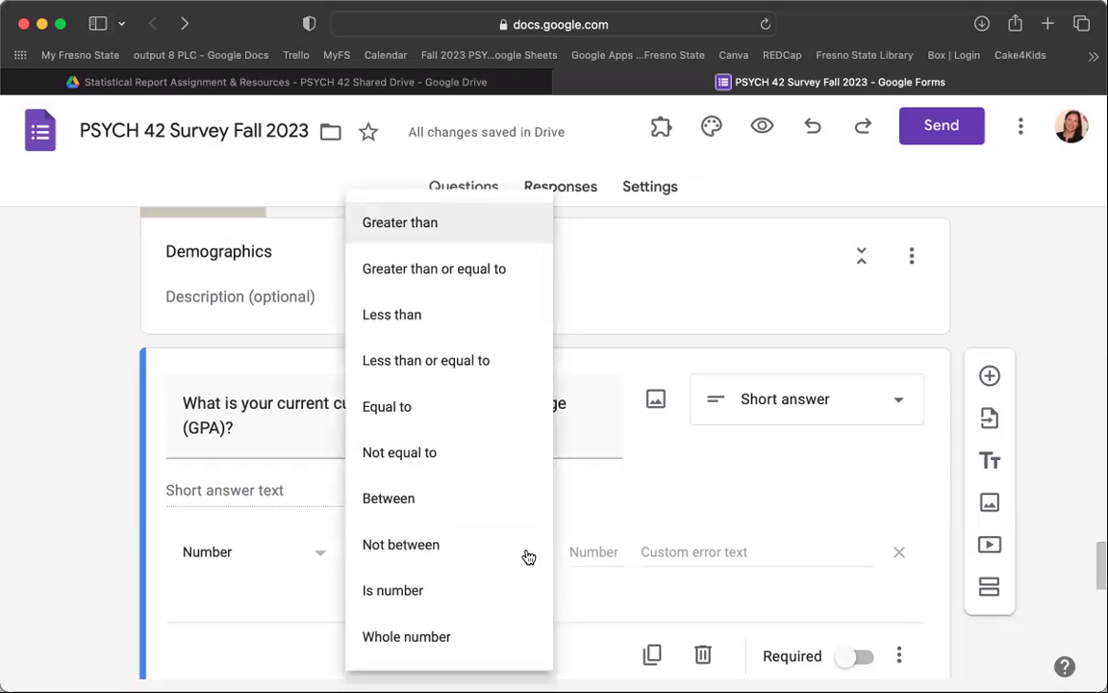
{"action": "left_click", "coordinate": [425, 590]}
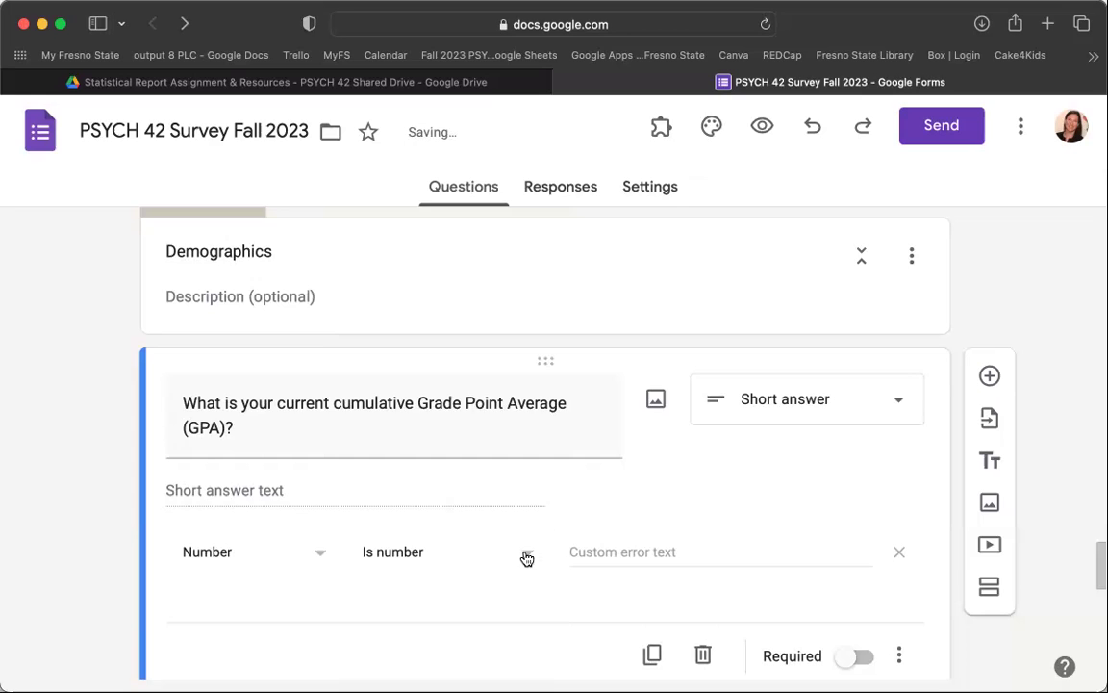
{"action": "left_click", "coordinate": [527, 556]}
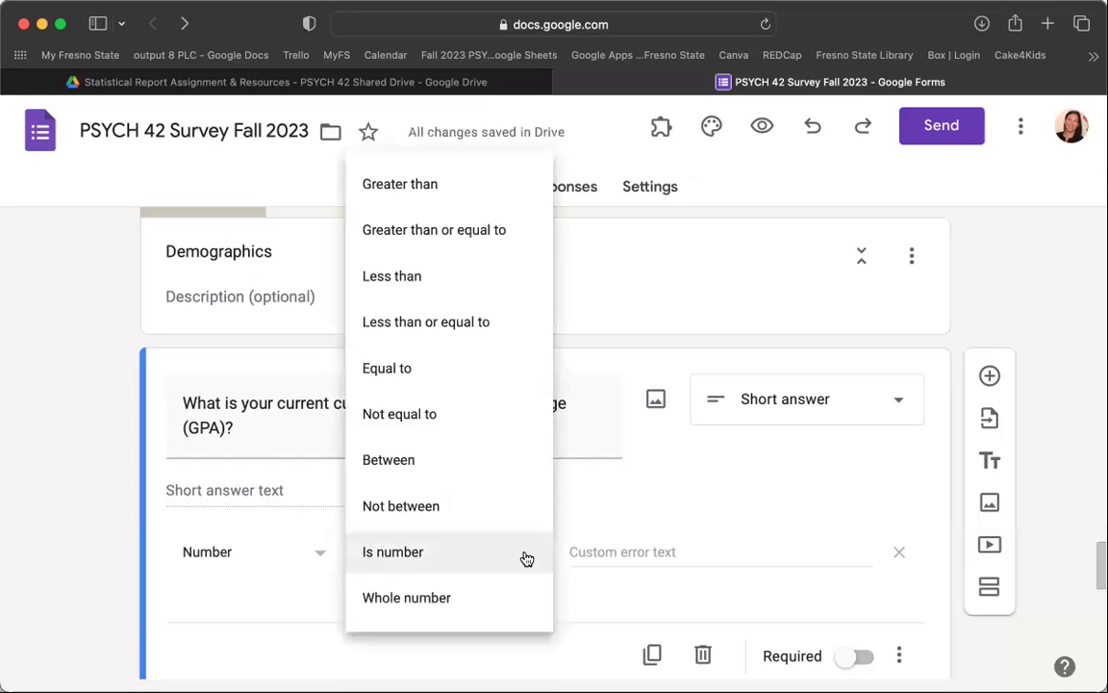
{"action": "left_click", "coordinate": [410, 464]}
{"action": "left_click", "coordinate": [578, 549]}
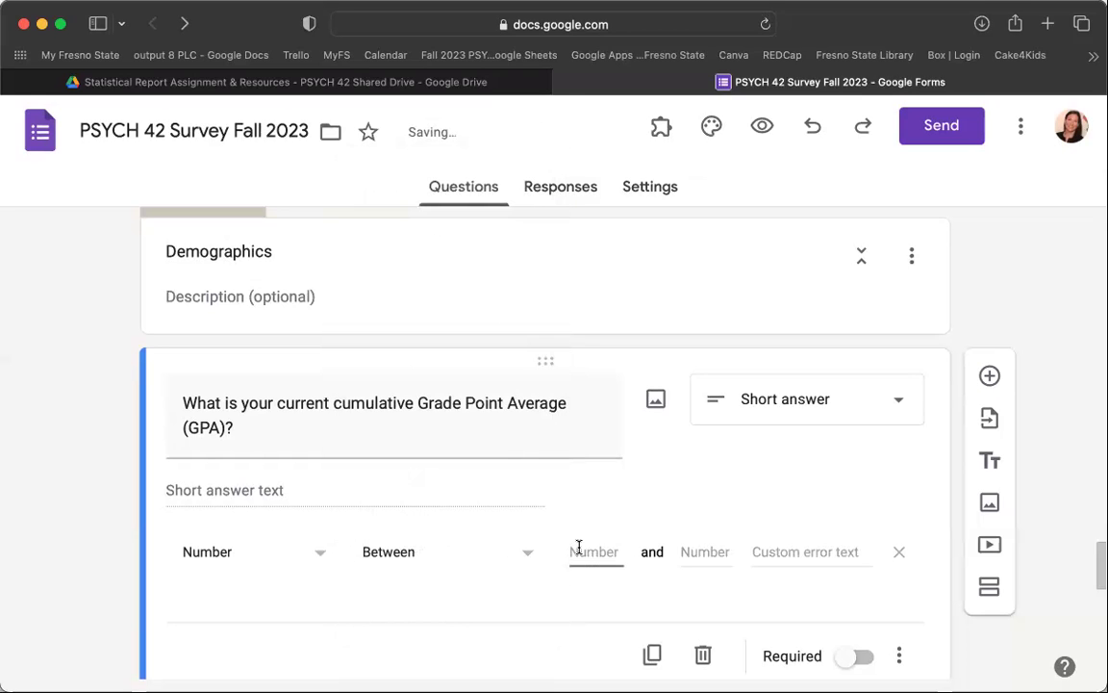
{"action": "type", "text": "0"}
{"action": "left_click", "coordinate": [710, 548]}
{"action": "type", "text": "5"}
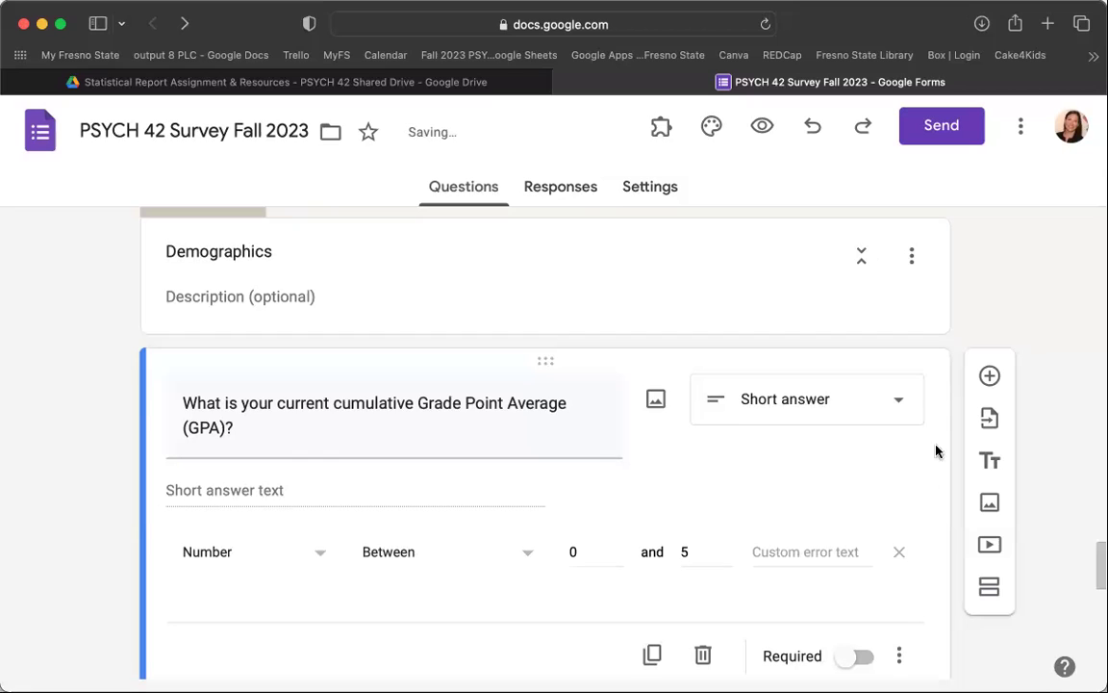
{"action": "scroll", "coordinate": [933, 396], "scroll_direction": "down", "scroll_amount": 2}
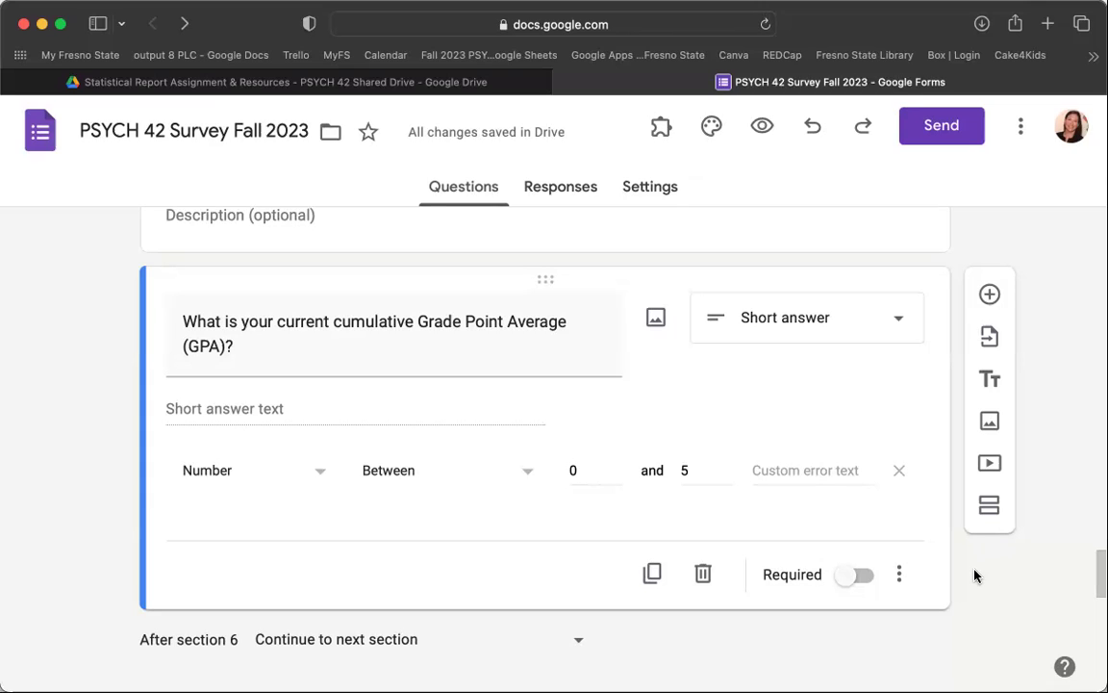
Add a question asking weekly work hours besides studying, with 0 if none.
{"action": "left_click", "coordinate": [991, 295]}
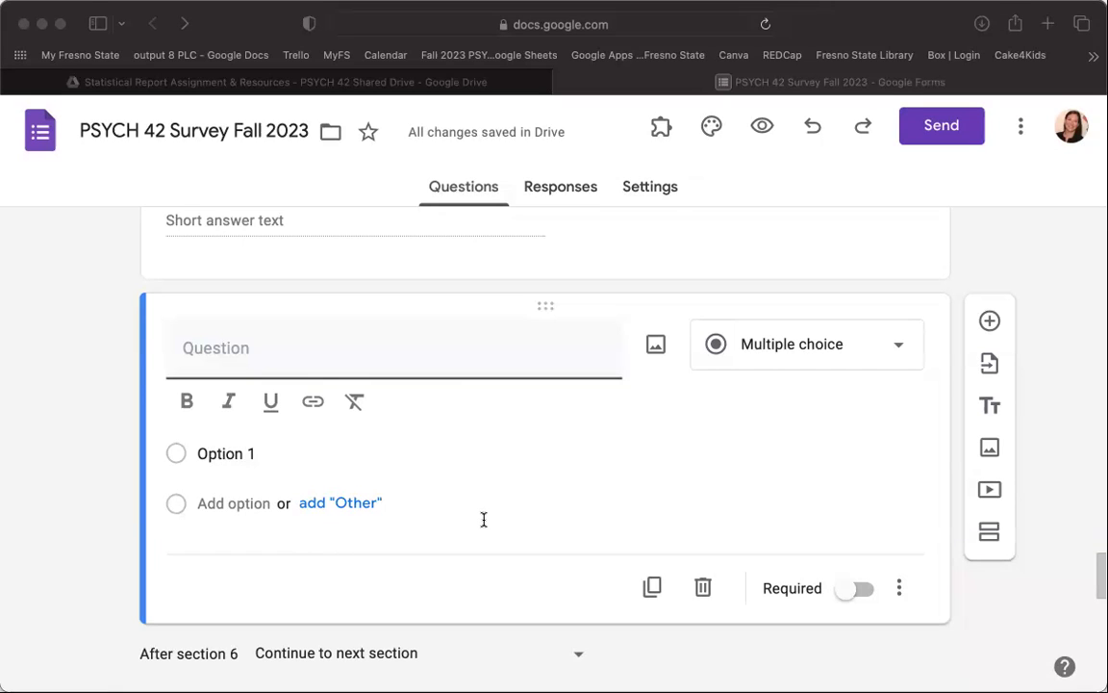
{"action": "left_click", "coordinate": [247, 368]}
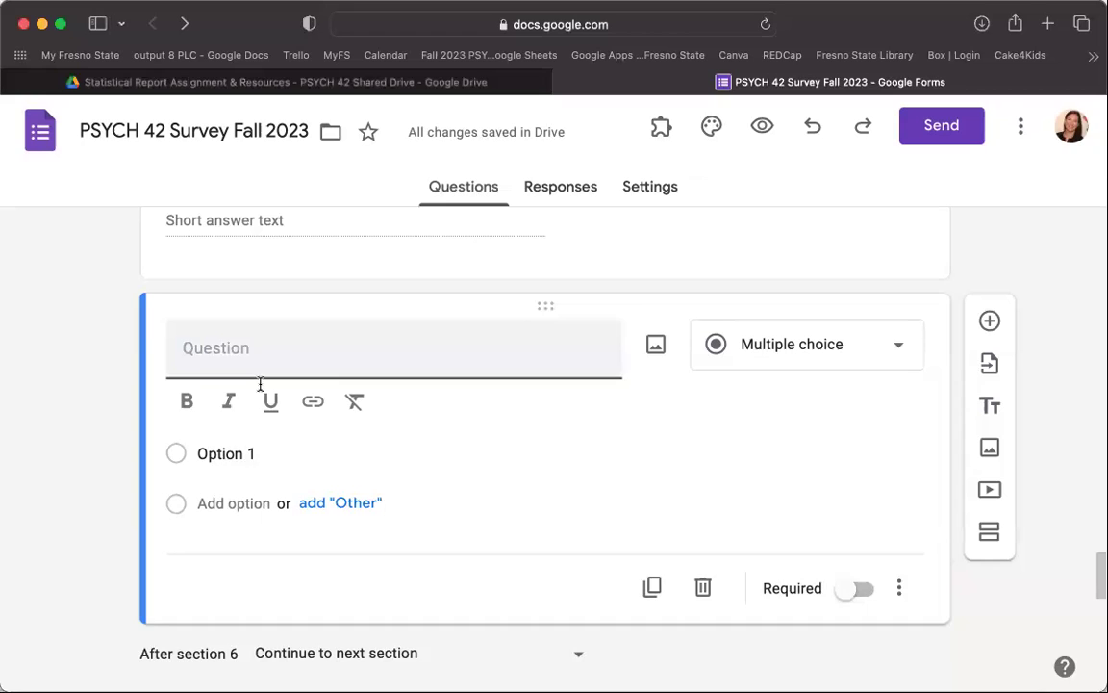
{"action": "type", "text": "How many hours per week do you work in addition to being a student (If you don’t work, type 0)?"}
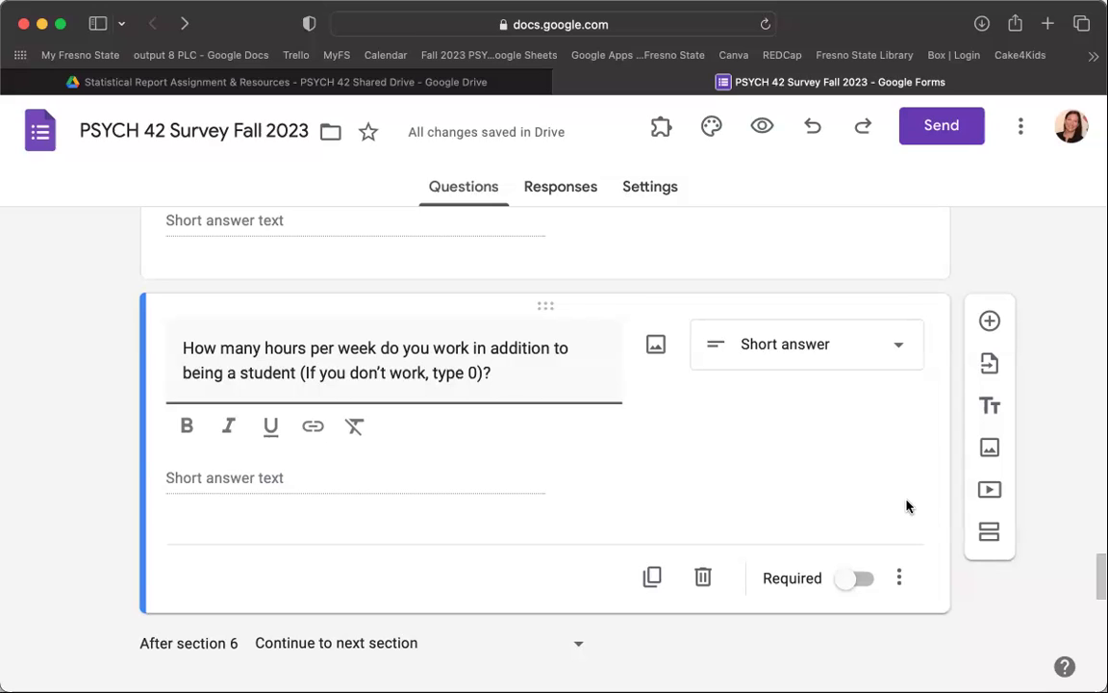
Enable response validation on the work-hours question with Number, Is number.
{"action": "left_click", "coordinate": [901, 579]}
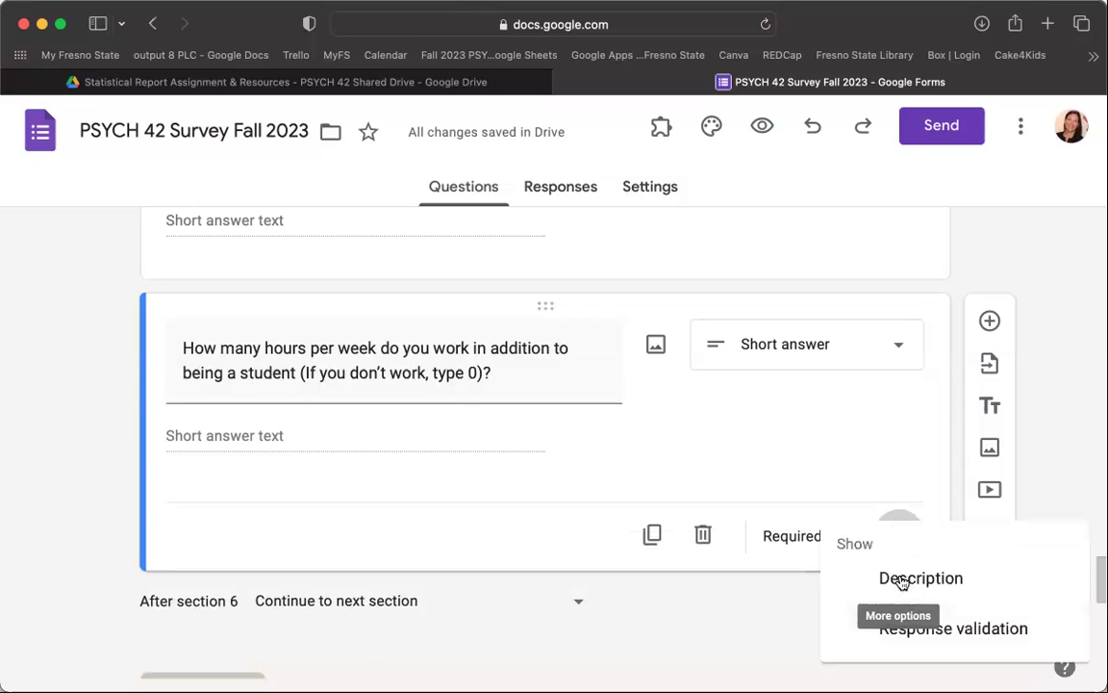
{"action": "left_click", "coordinate": [955, 631]}
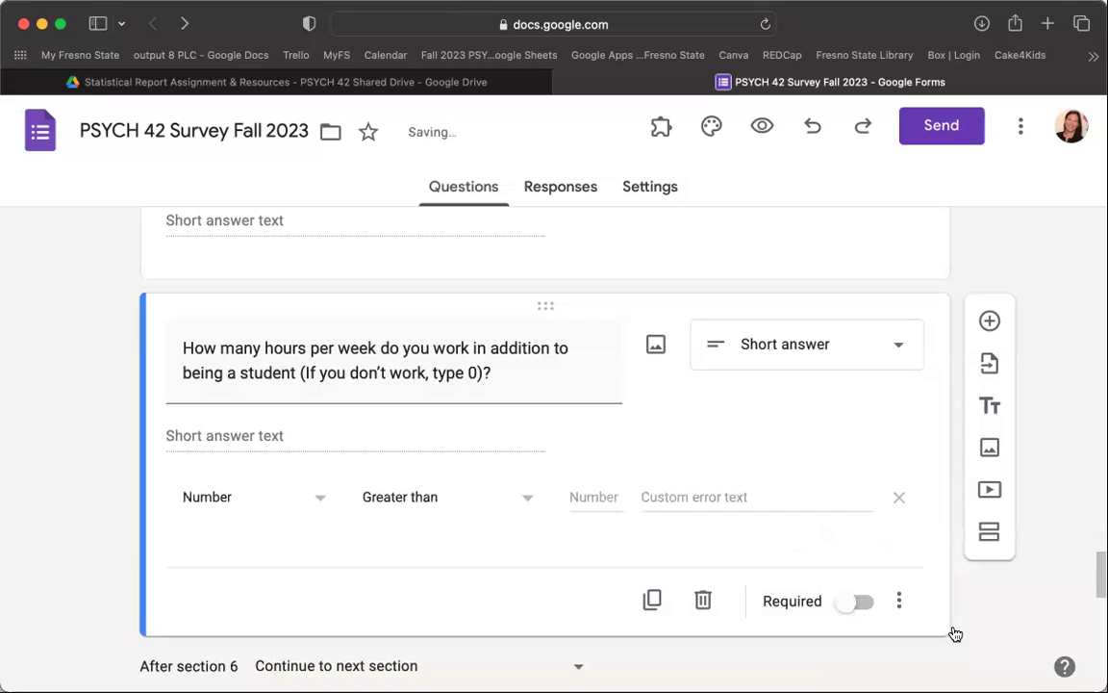
{"action": "left_click", "coordinate": [318, 507]}
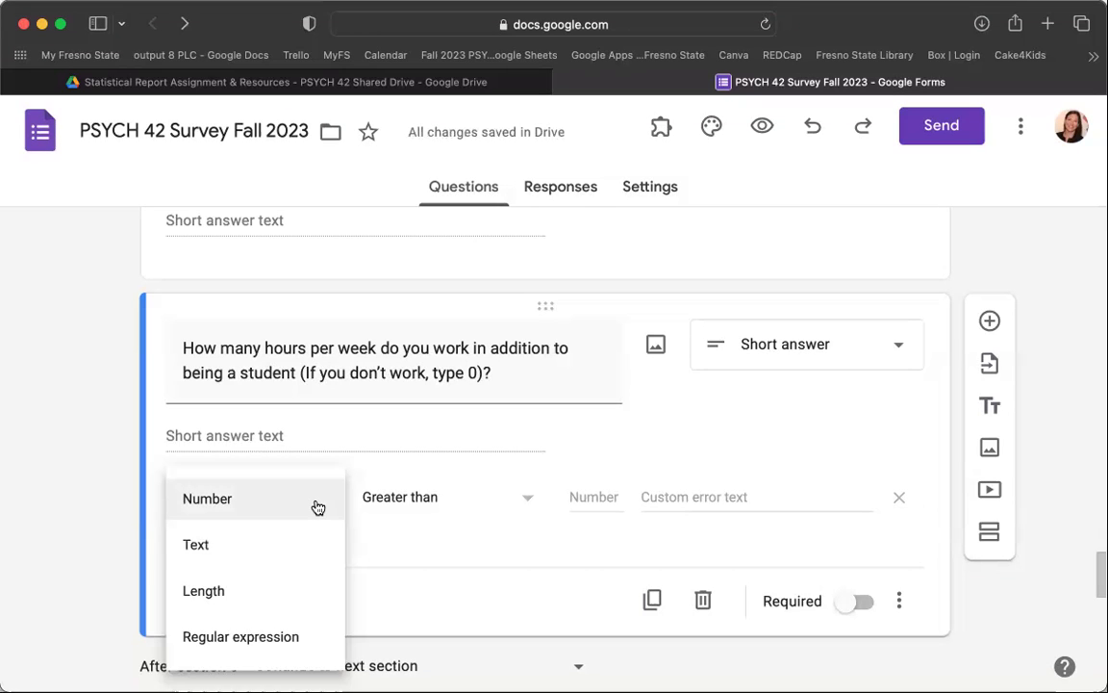
{"action": "left_click", "coordinate": [317, 504]}
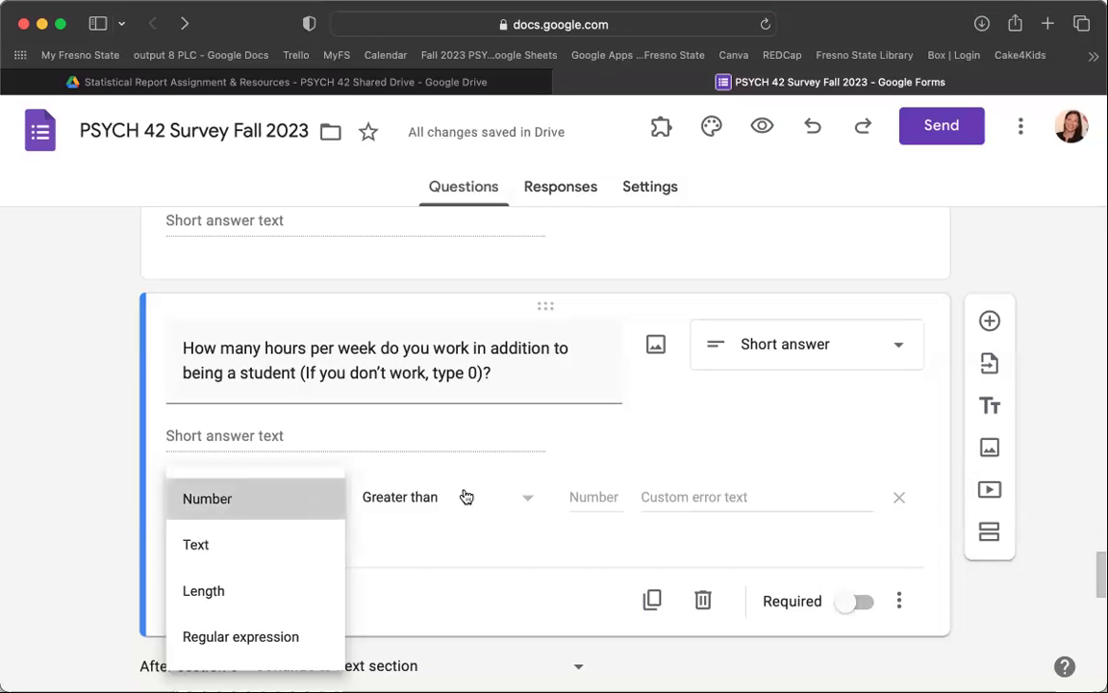
{"action": "left_click", "coordinate": [529, 500]}
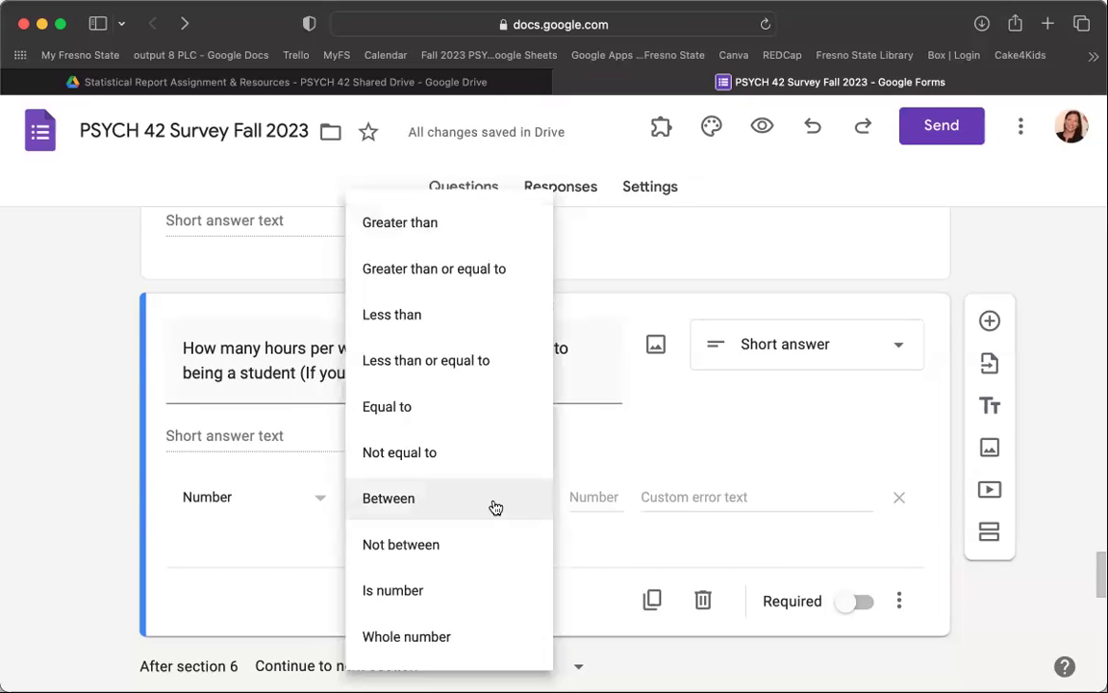
{"action": "left_click", "coordinate": [390, 589]}
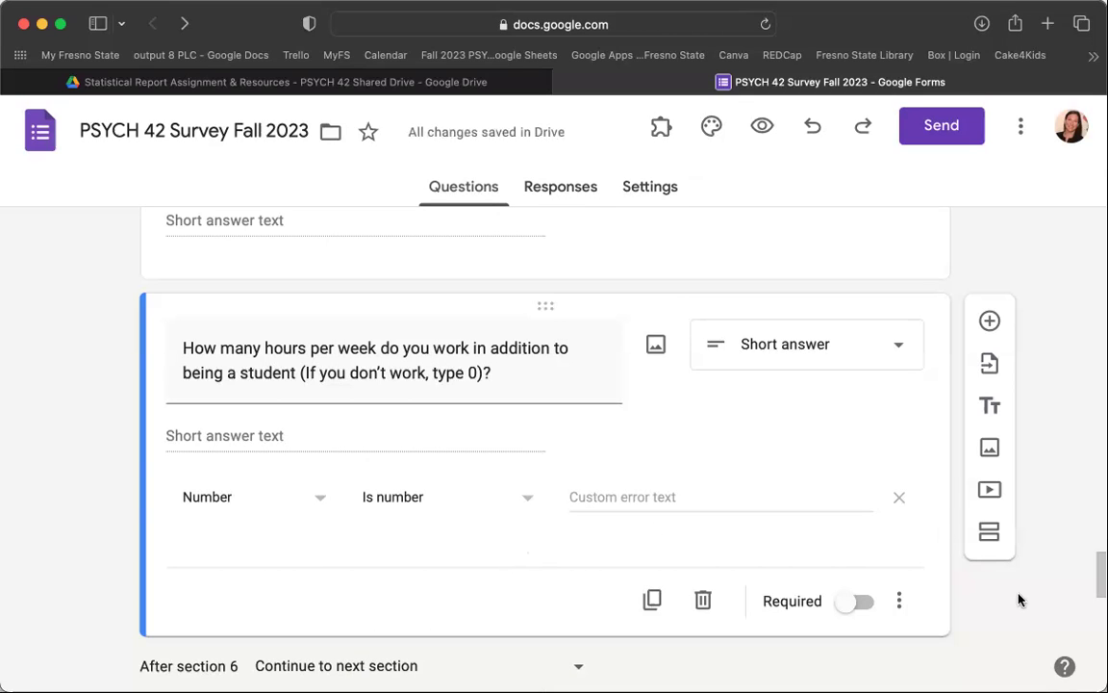
Add the question 'How would you describe your current financial situation as a college student?'.
{"action": "scroll", "coordinate": [991, 318], "scroll_direction": "down", "scroll_amount": 2}
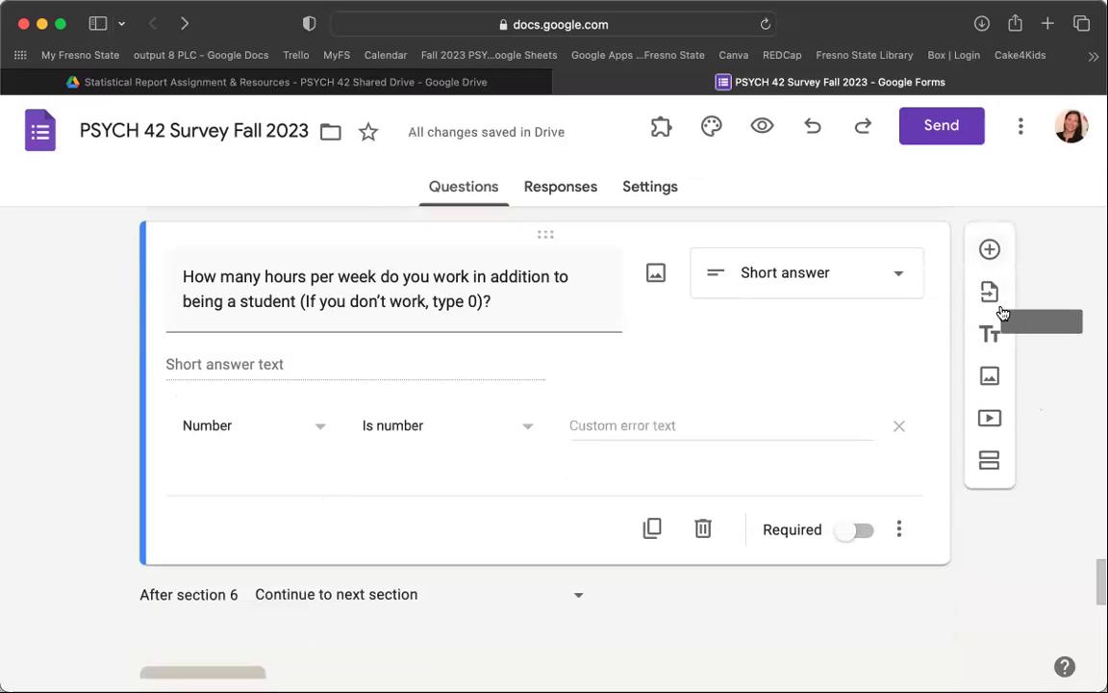
{"action": "left_click", "coordinate": [990, 250]}
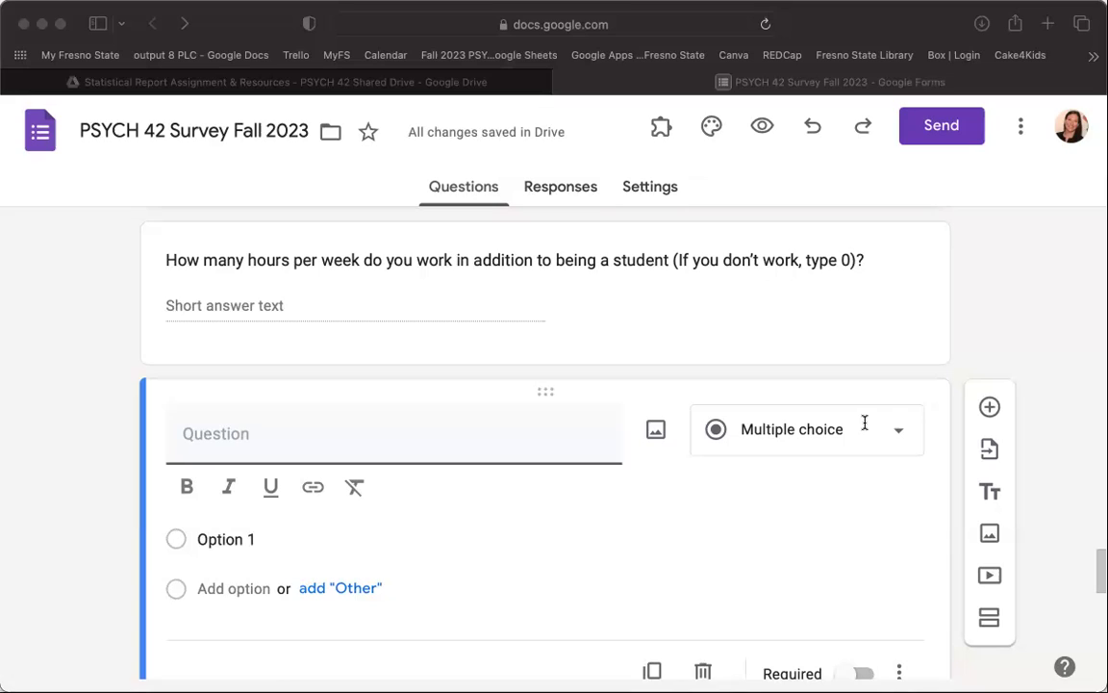
{"action": "left_click", "coordinate": [264, 437]}
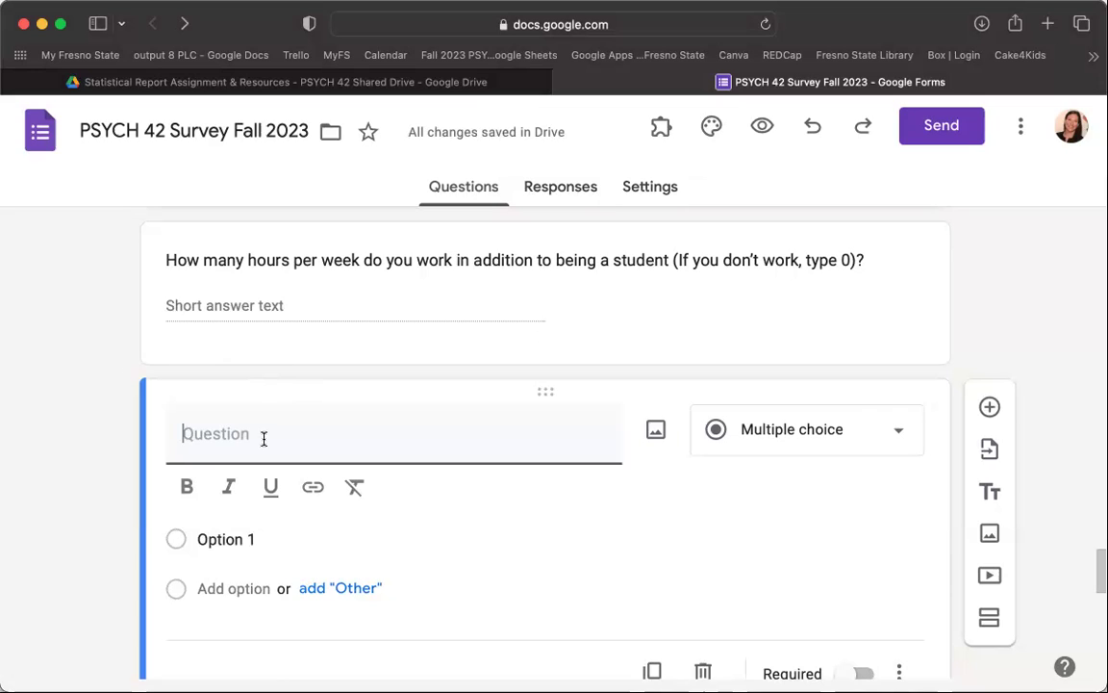
{"action": "type", "text": "How would you describe your current financial situation as a college student?"}
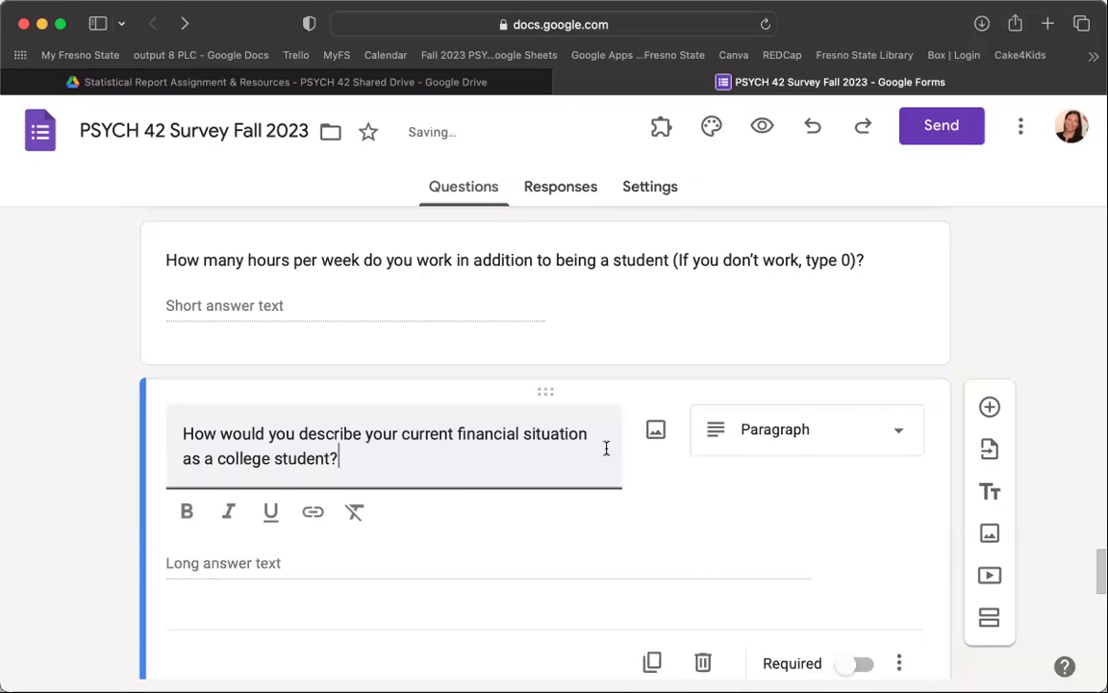
{"action": "scroll", "coordinate": [612, 441], "scroll_direction": "down", "scroll_amount": 3}
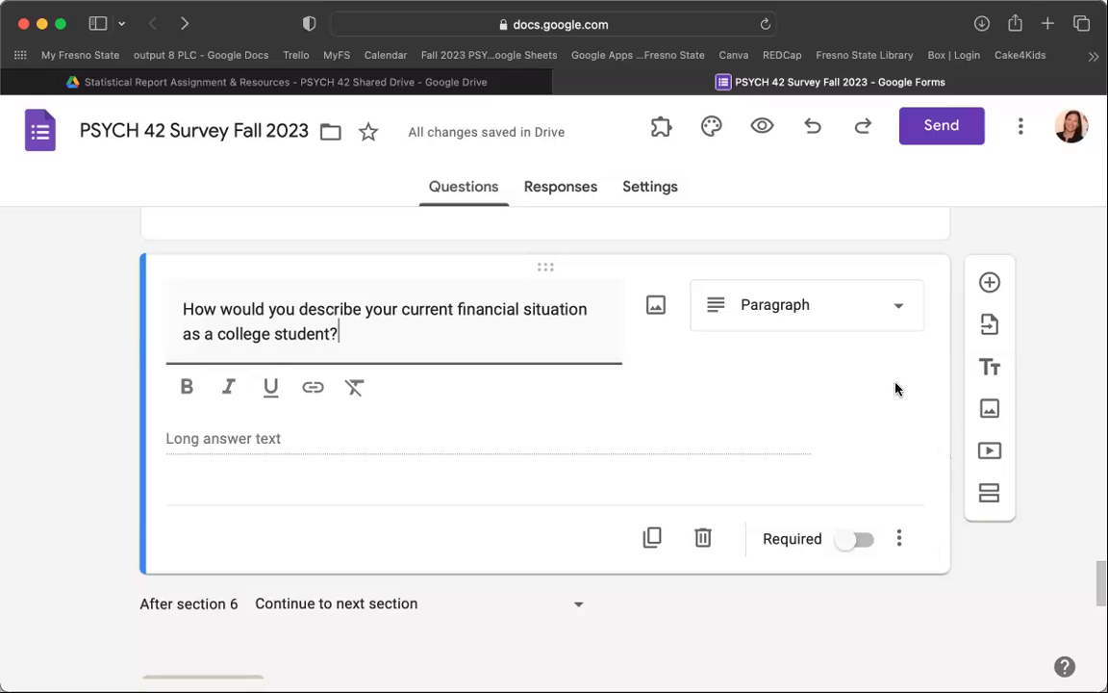
Make the question a Dropdown with options Comfortable and Moderate.
{"action": "left_click", "coordinate": [899, 312]}
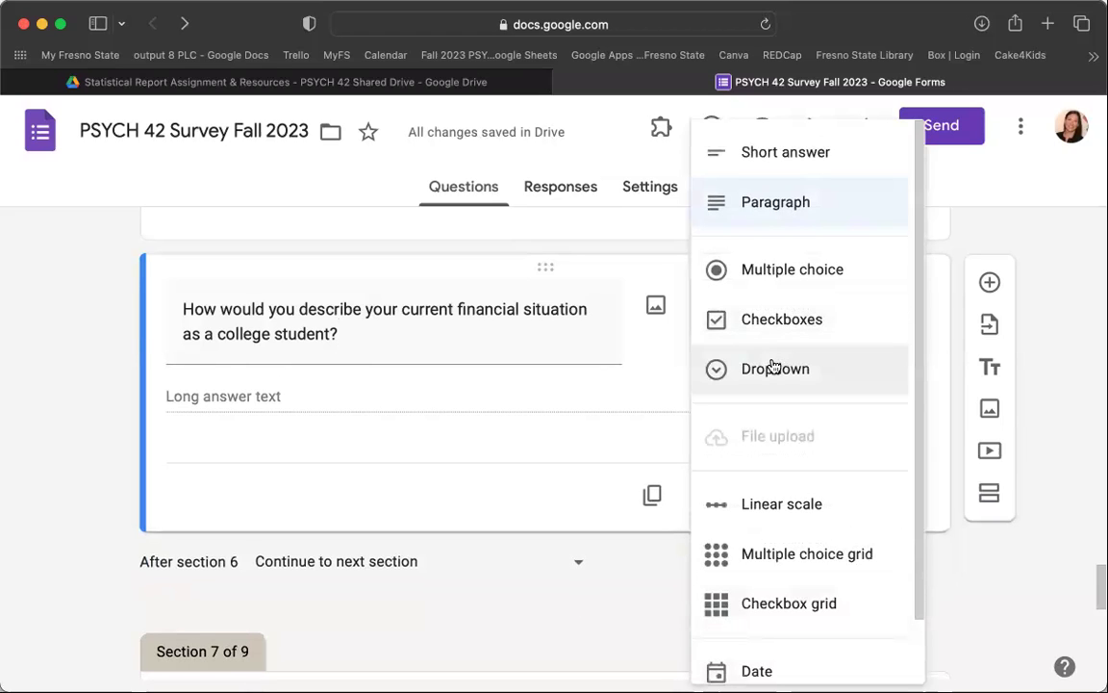
{"action": "left_click", "coordinate": [775, 368]}
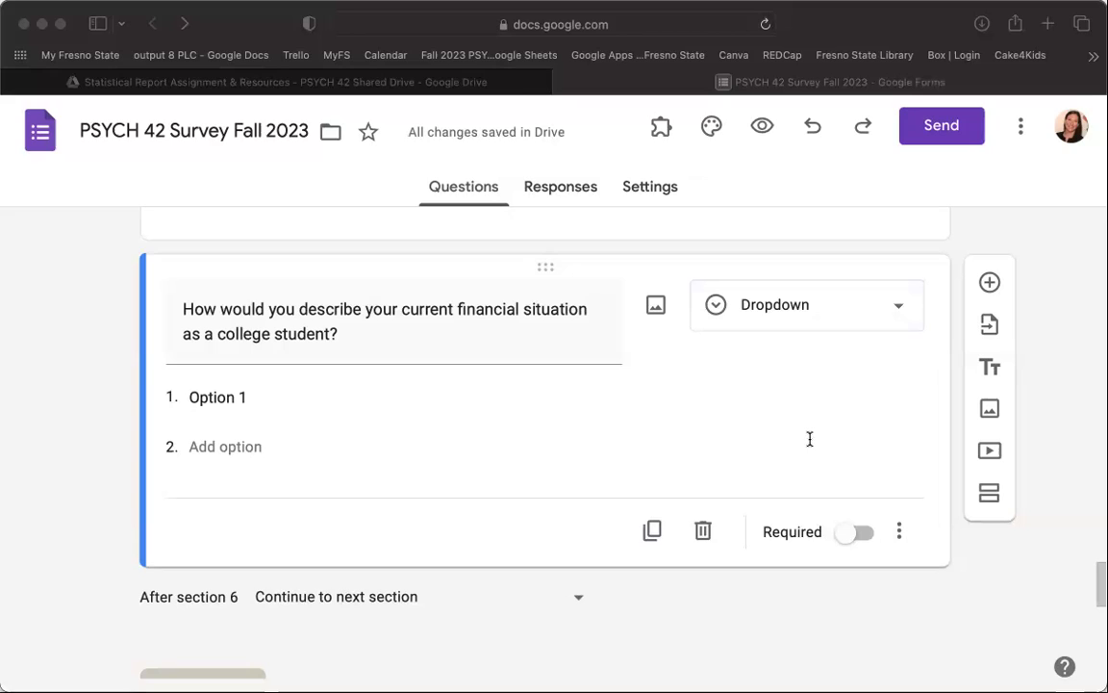
{"action": "left_click", "coordinate": [237, 394]}
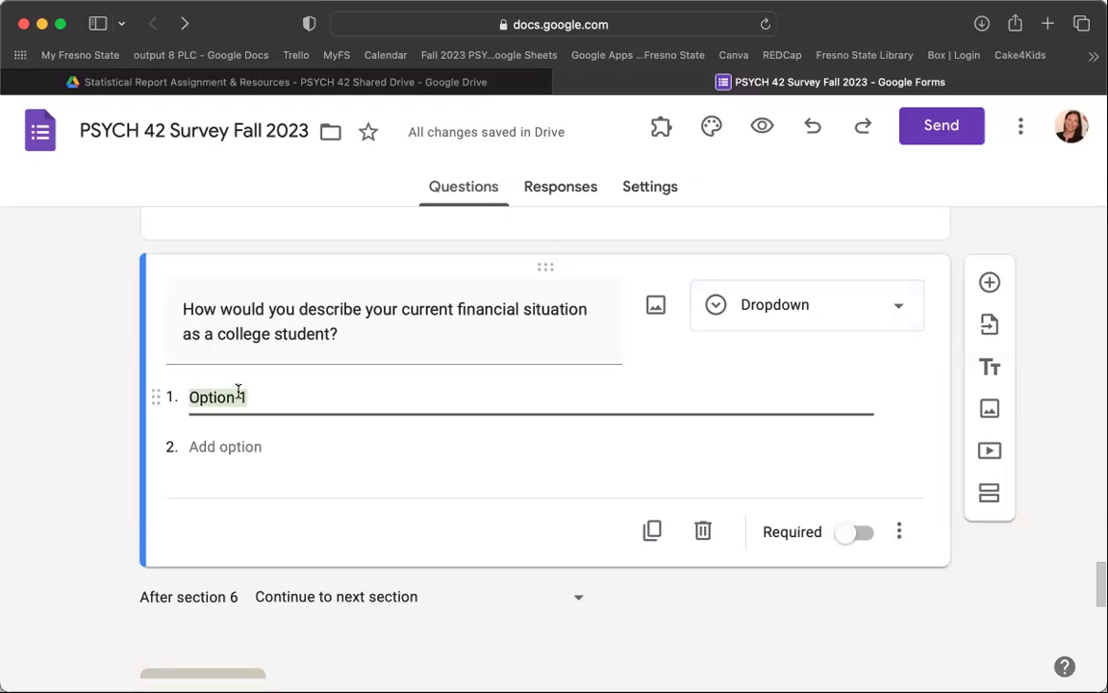
{"action": "type", "text": "Comfortable - I can meet all my expenses without difficulty."}
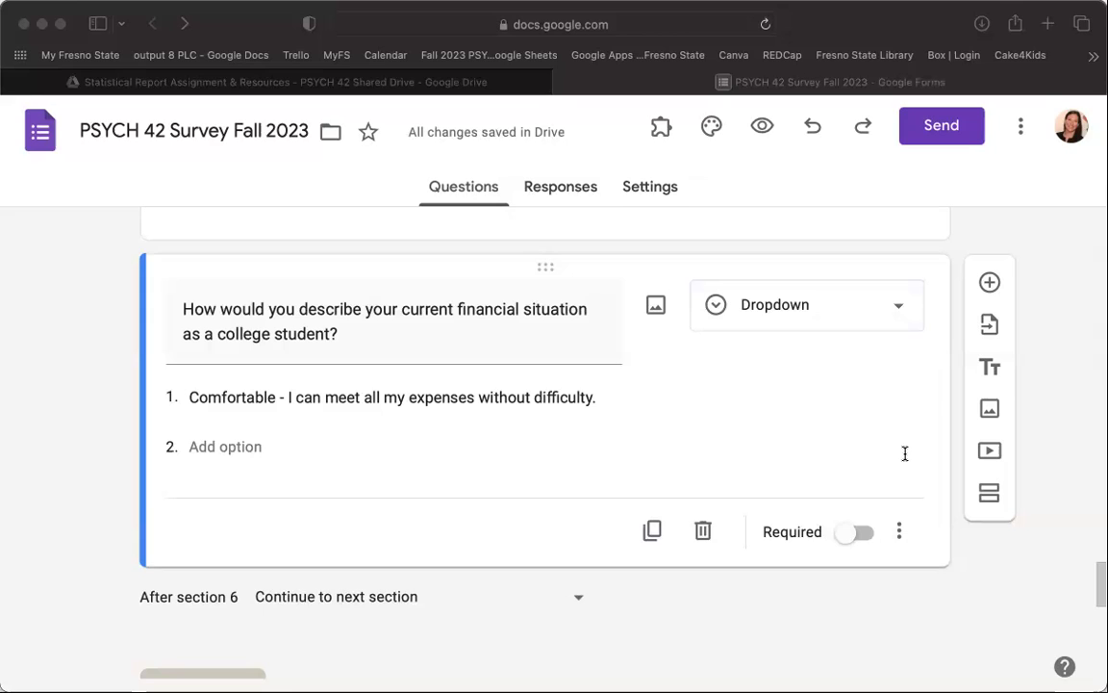
{"action": "left_click", "coordinate": [198, 444]}
{"action": "left_click", "coordinate": [213, 435]}
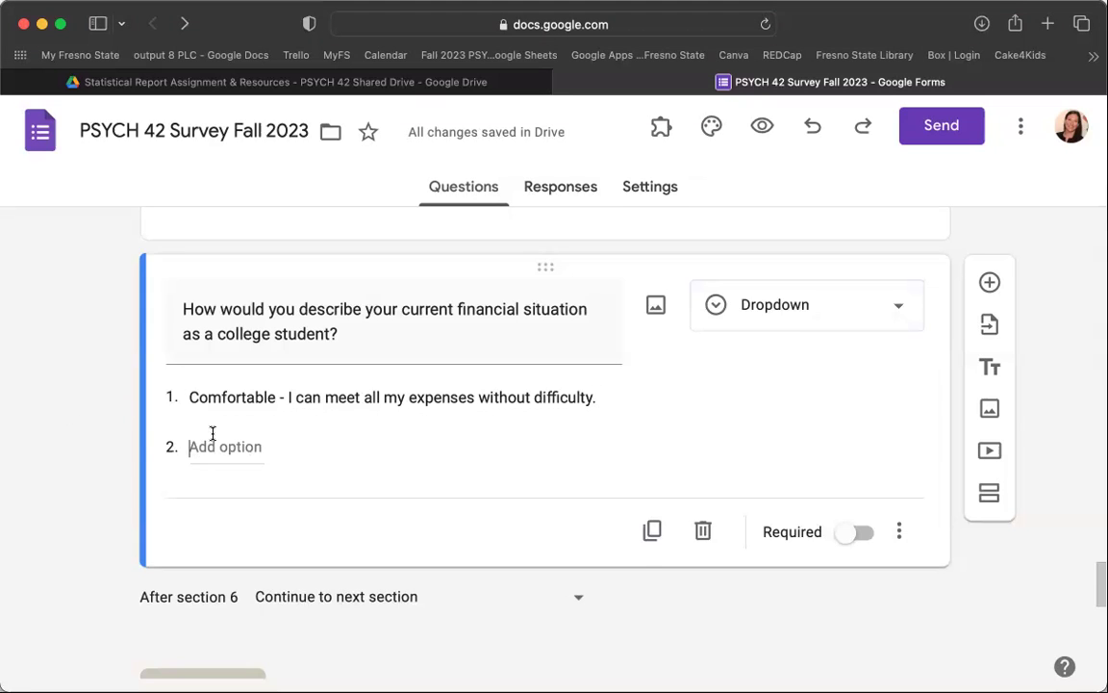
{"action": "type", "text": "Moderate - I can cover my basic expenses, but some things are challenging."}
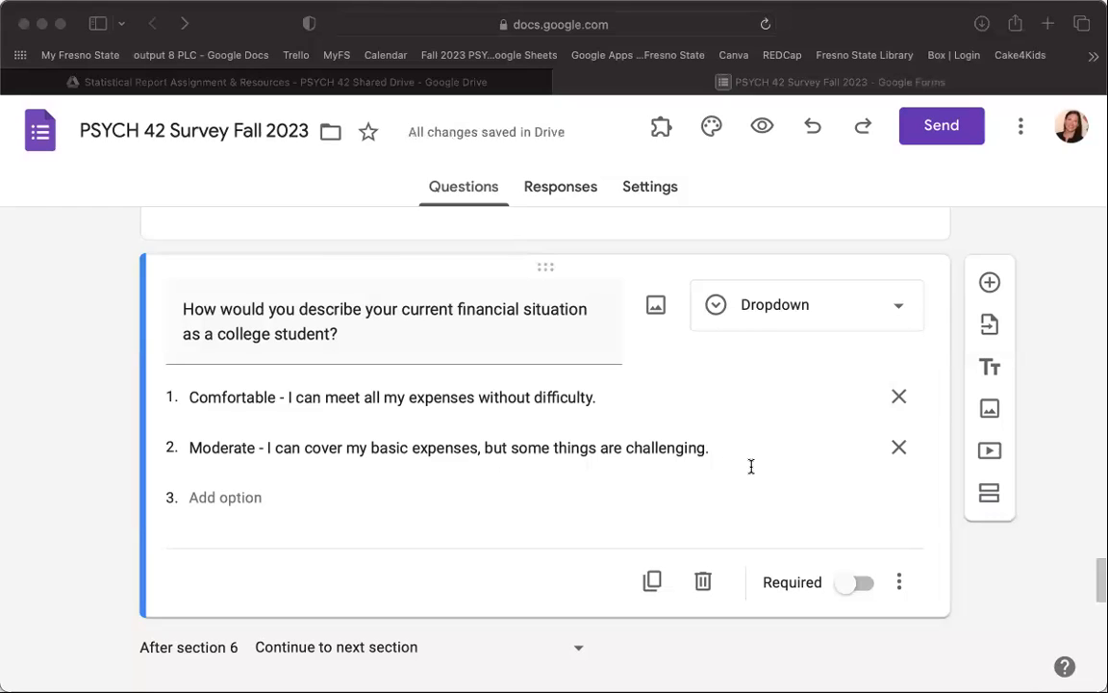
Add Strained and Financially Difficult as the third and fourth dropdown options.
{"action": "left_click", "coordinate": [86, 458]}
{"action": "left_click", "coordinate": [235, 484]}
{"action": "type", "text": "Strained - I struggle to meet my basic expenses."}
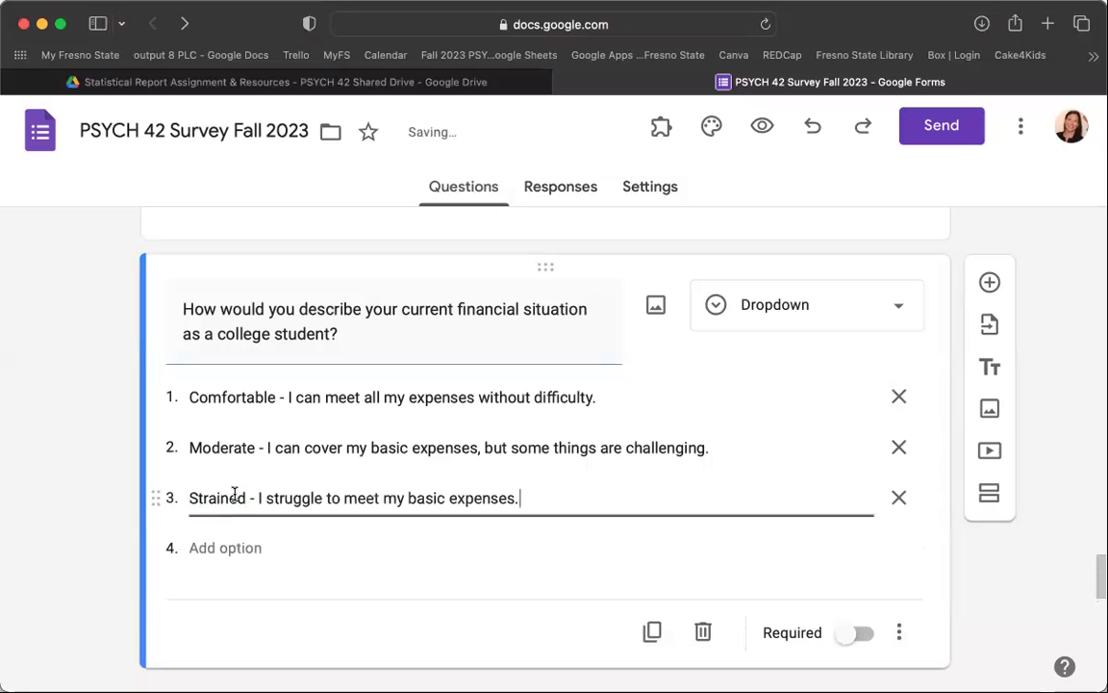
{"action": "key", "text": "super+Tab"}
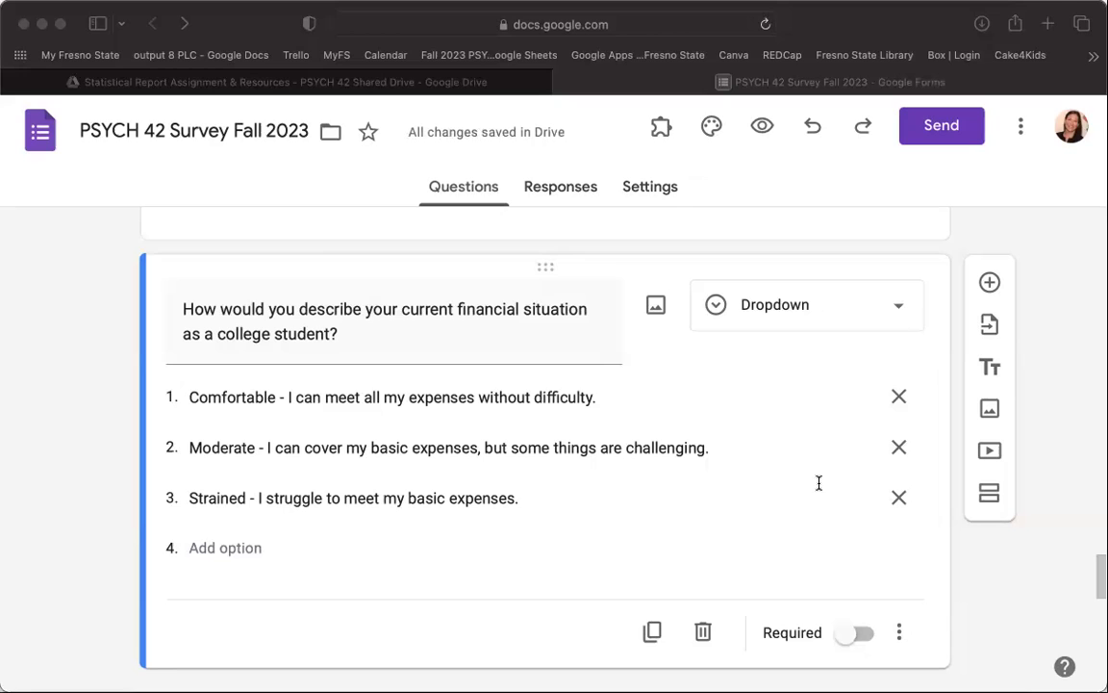
{"action": "key", "text": "super+Tab"}
{"action": "left_click", "coordinate": [227, 547]}
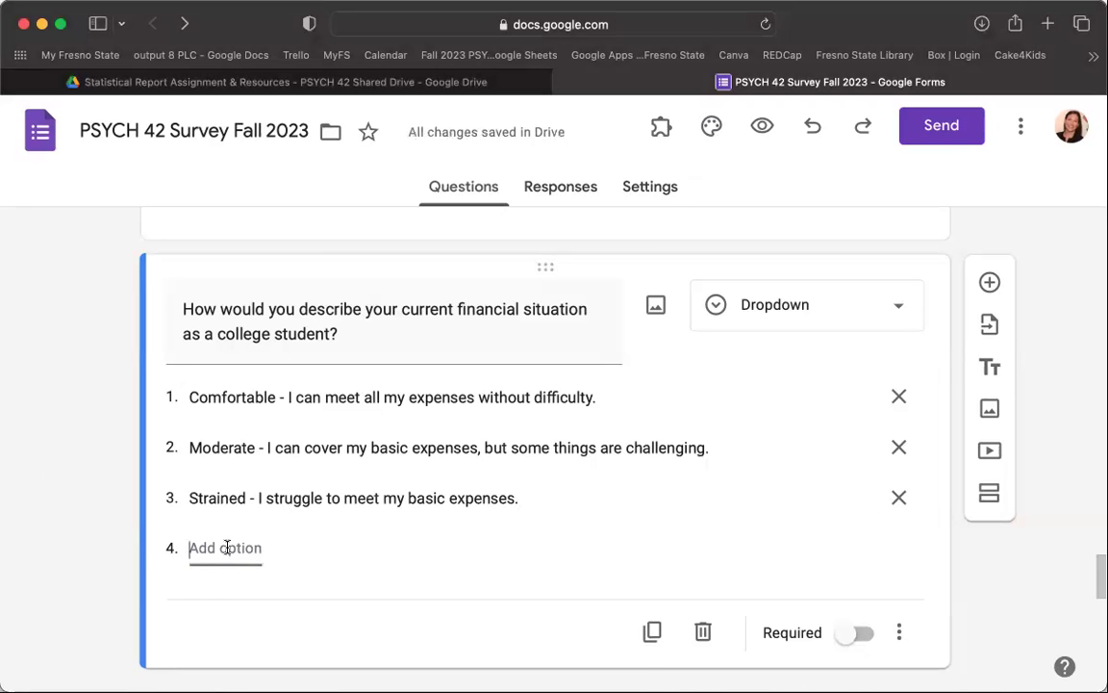
{"action": "type", "text": "Financially Difficult - I find it hard to cover even essential expenses."}
{"action": "key", "text": "super+Tab"}
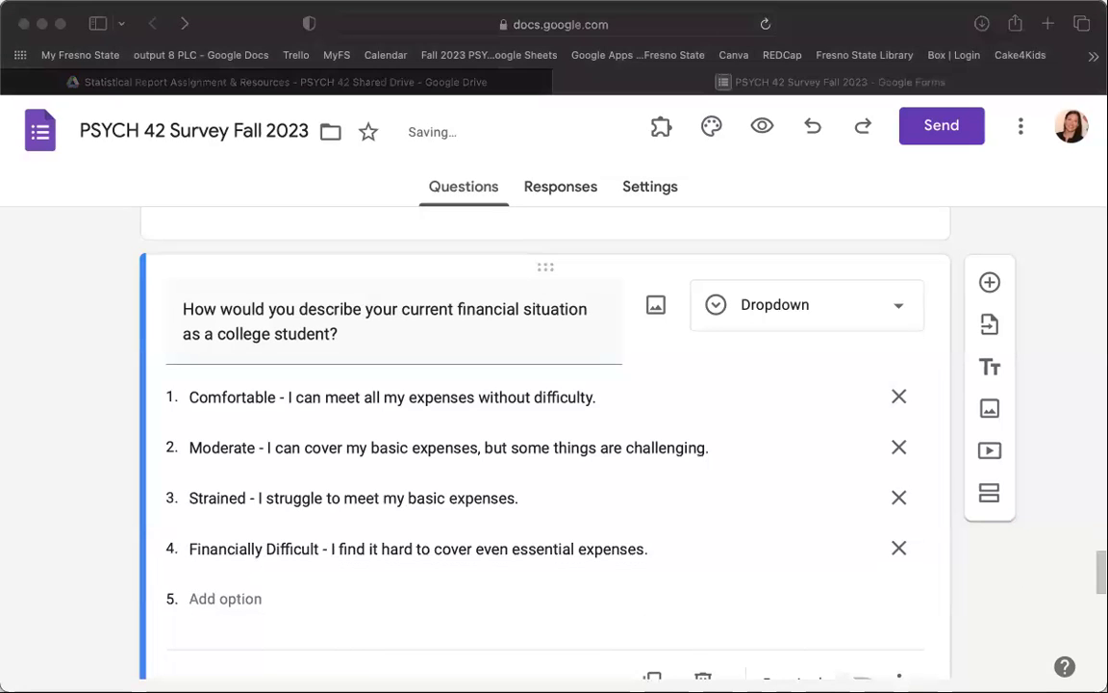
{"action": "key", "text": "super+Tab"}
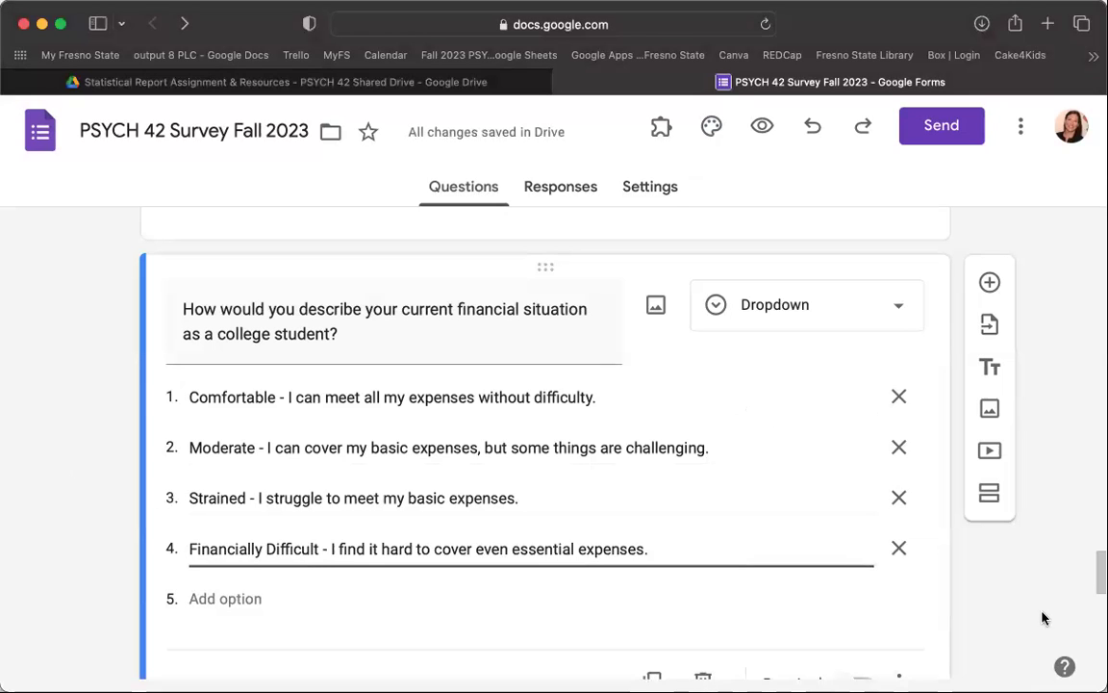
{"action": "left_click", "coordinate": [991, 588]}
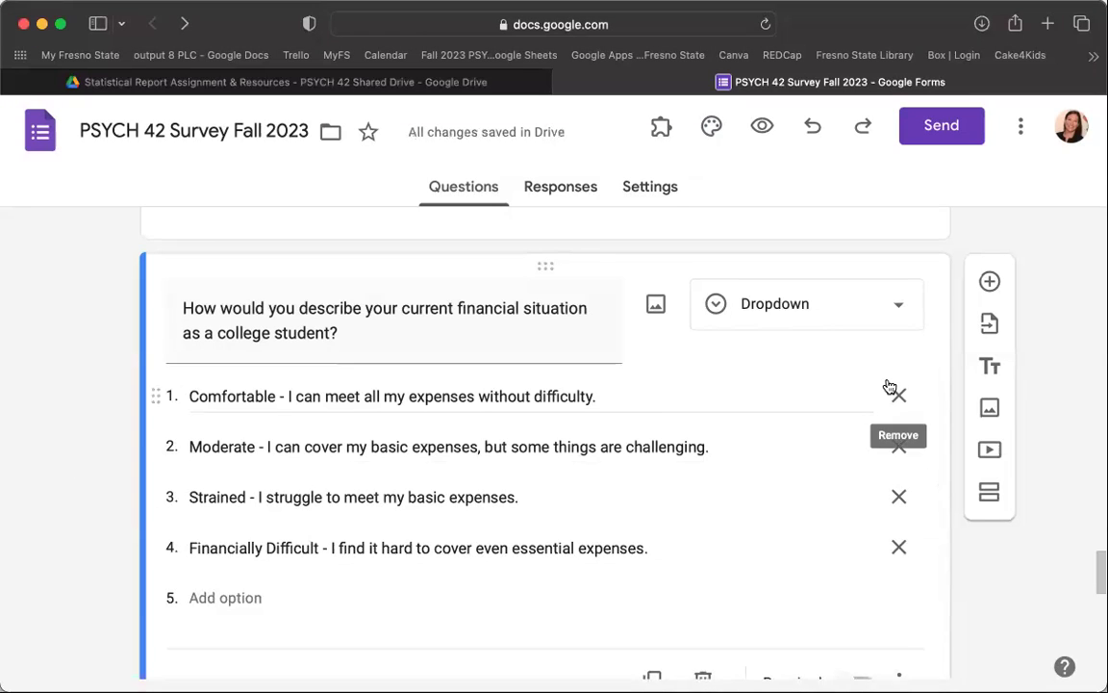
{"action": "scroll", "coordinate": [889, 387], "scroll_direction": "down", "scroll_amount": 2}
{"action": "scroll", "coordinate": [930, 452], "scroll_direction": "up", "scroll_amount": 3}
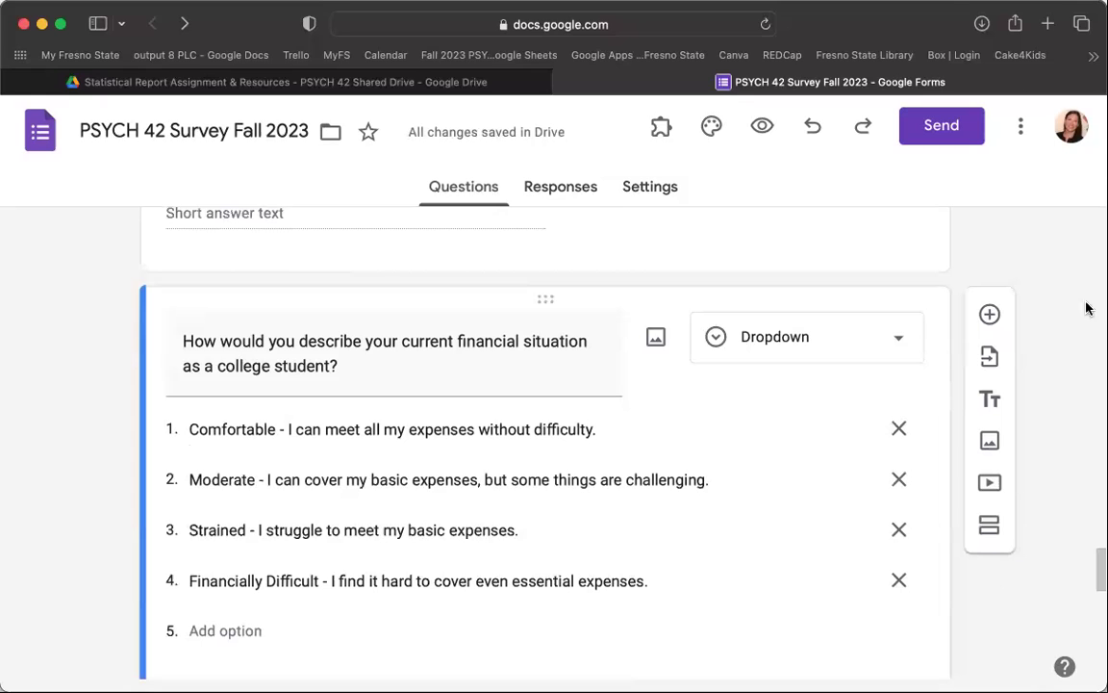
{"action": "scroll", "coordinate": [1048, 248], "scroll_direction": "down", "scroll_amount": 1}
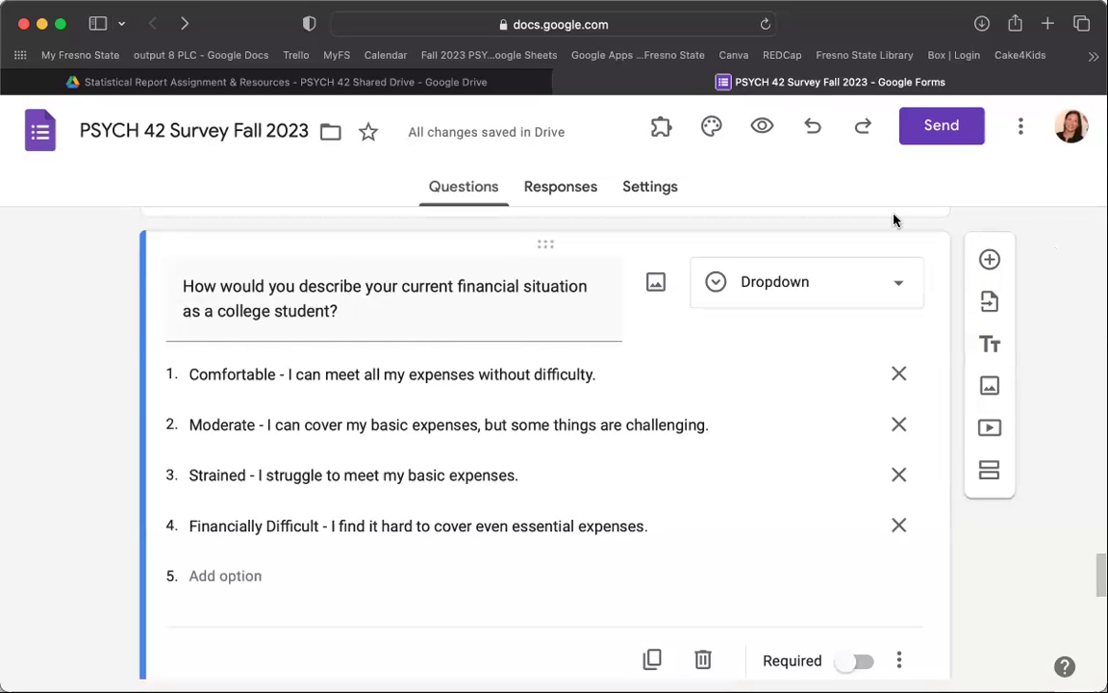
{"action": "scroll", "coordinate": [722, 337], "scroll_direction": "down", "scroll_amount": 1}
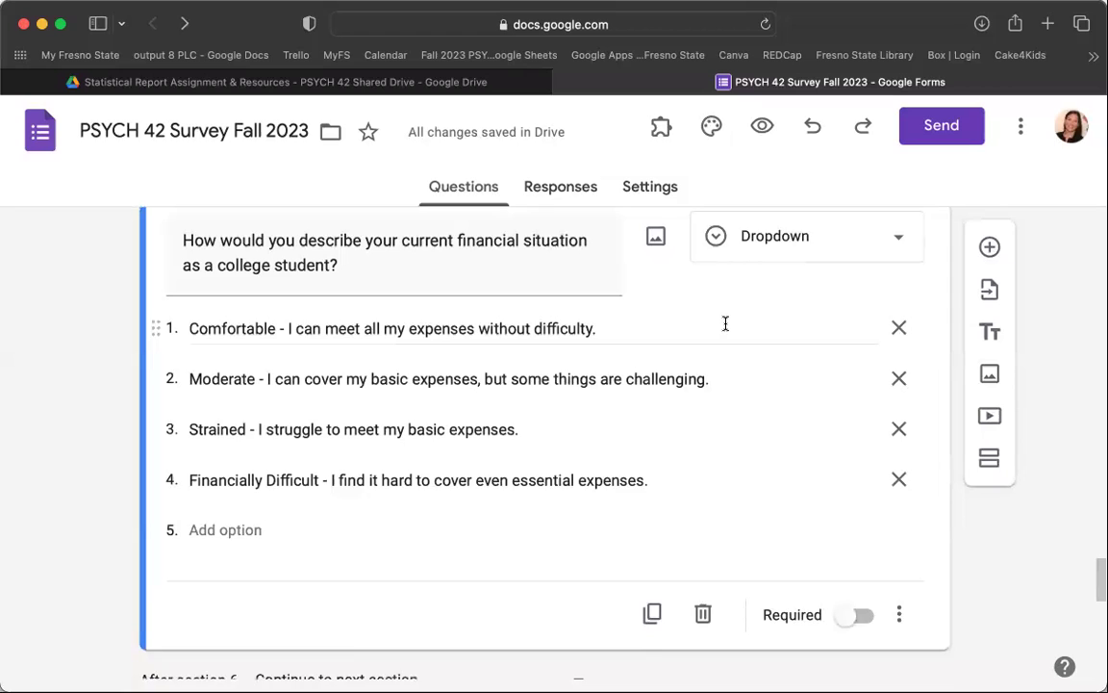
{"action": "scroll", "coordinate": [726, 330], "scroll_direction": "up", "scroll_amount": 1}
{"action": "scroll", "coordinate": [725, 330], "scroll_direction": "down", "scroll_amount": 7}
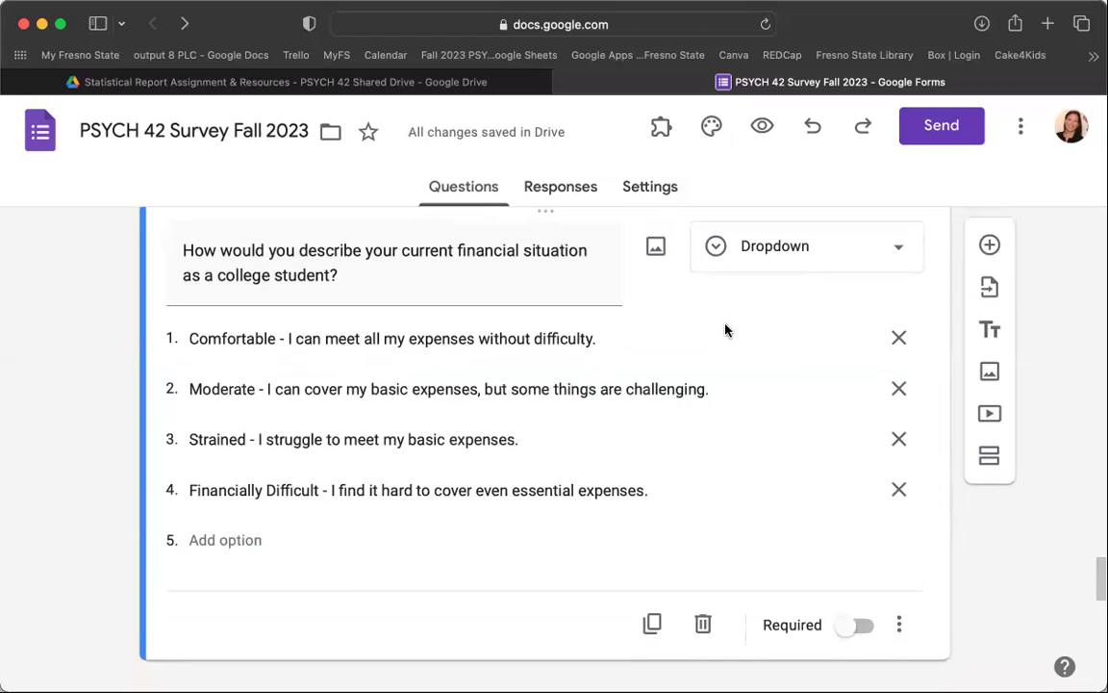
{"action": "scroll", "coordinate": [725, 330], "scroll_direction": "down", "scroll_amount": 3}
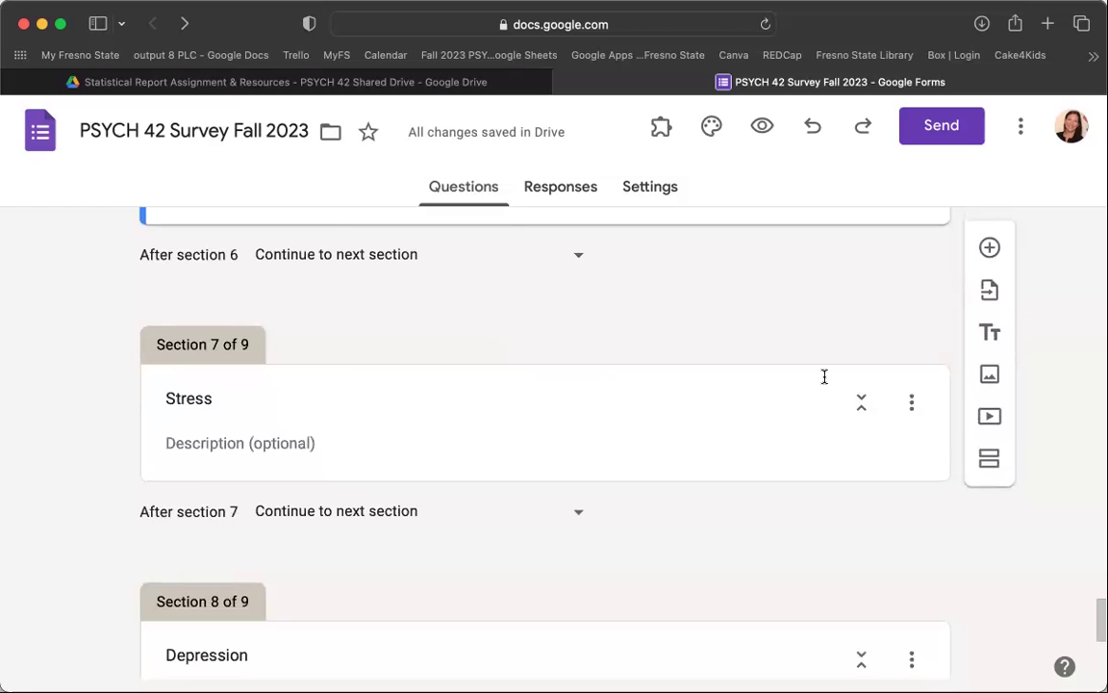
{"action": "scroll", "coordinate": [825, 376], "scroll_direction": "up", "scroll_amount": 12}
{"action": "scroll", "coordinate": [836, 408], "scroll_direction": "down", "scroll_amount": 2}
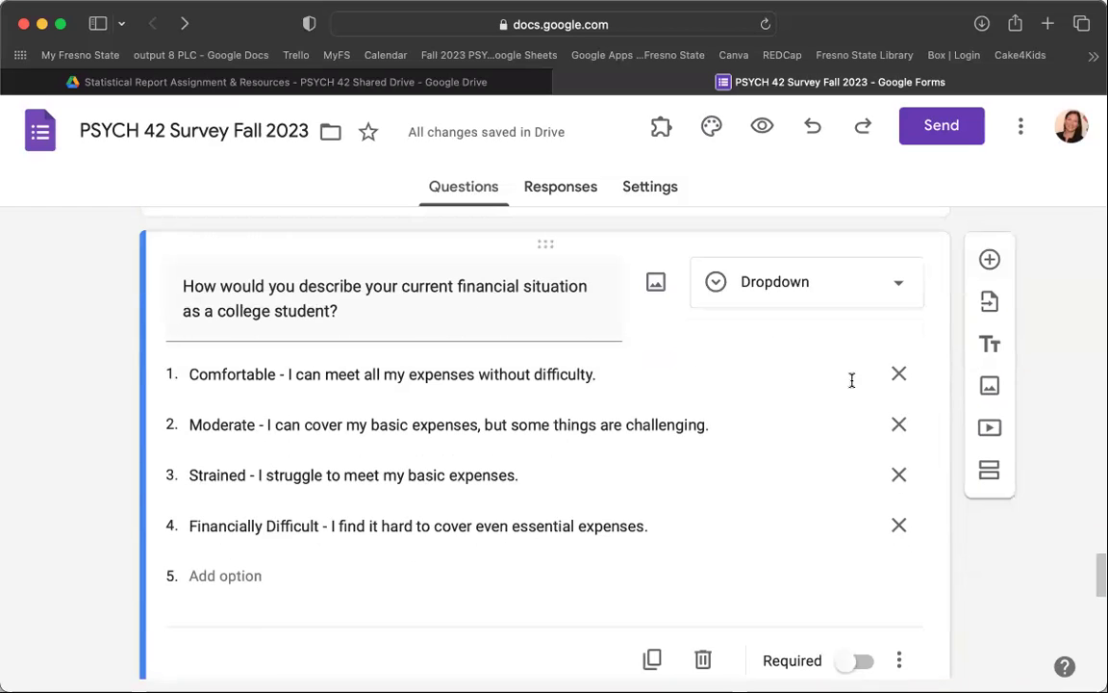
{"action": "scroll", "coordinate": [865, 364], "scroll_direction": "down", "scroll_amount": 1}
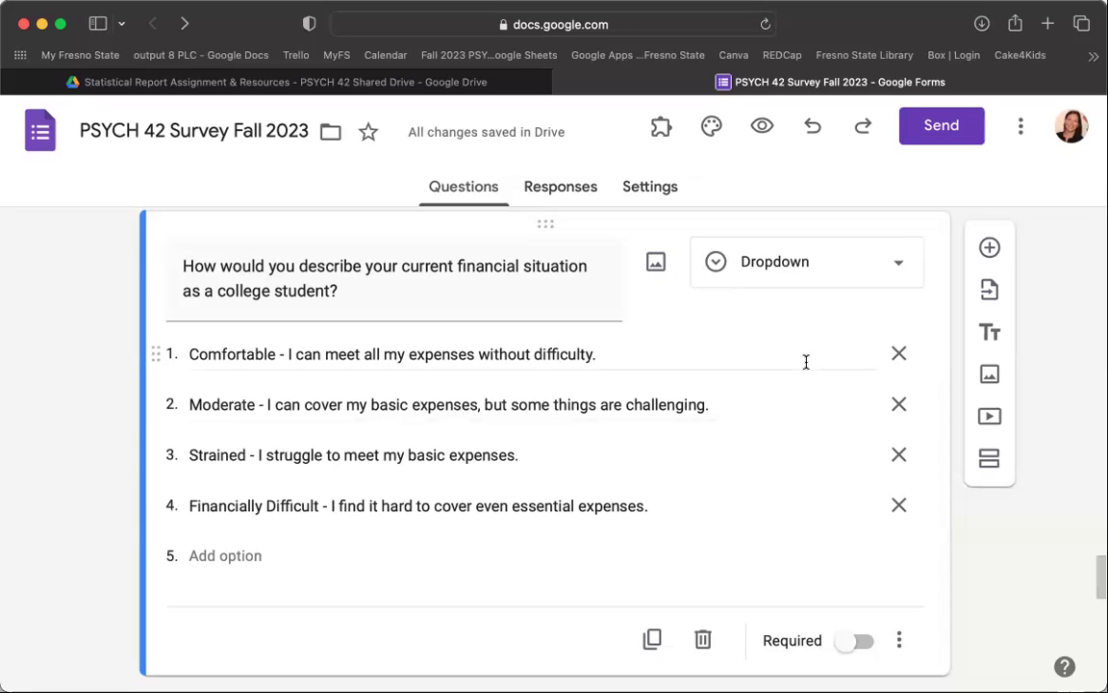
{"action": "scroll", "coordinate": [805, 361], "scroll_direction": "down", "scroll_amount": 9}
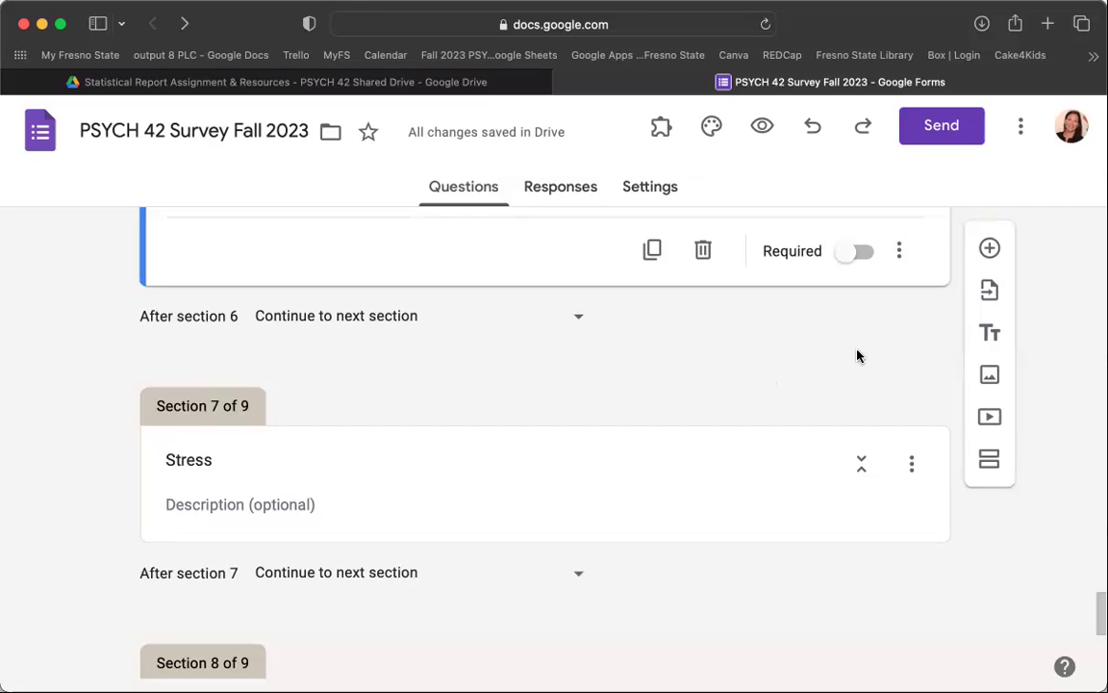
{"action": "scroll", "coordinate": [859, 358], "scroll_direction": "up", "scroll_amount": 1}
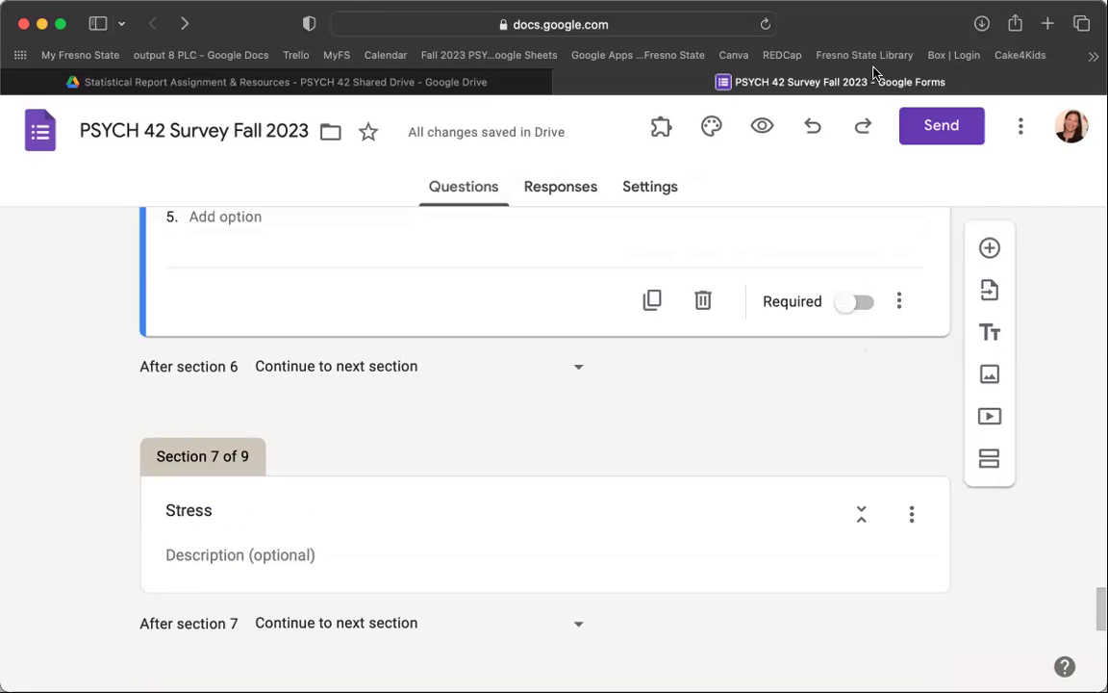